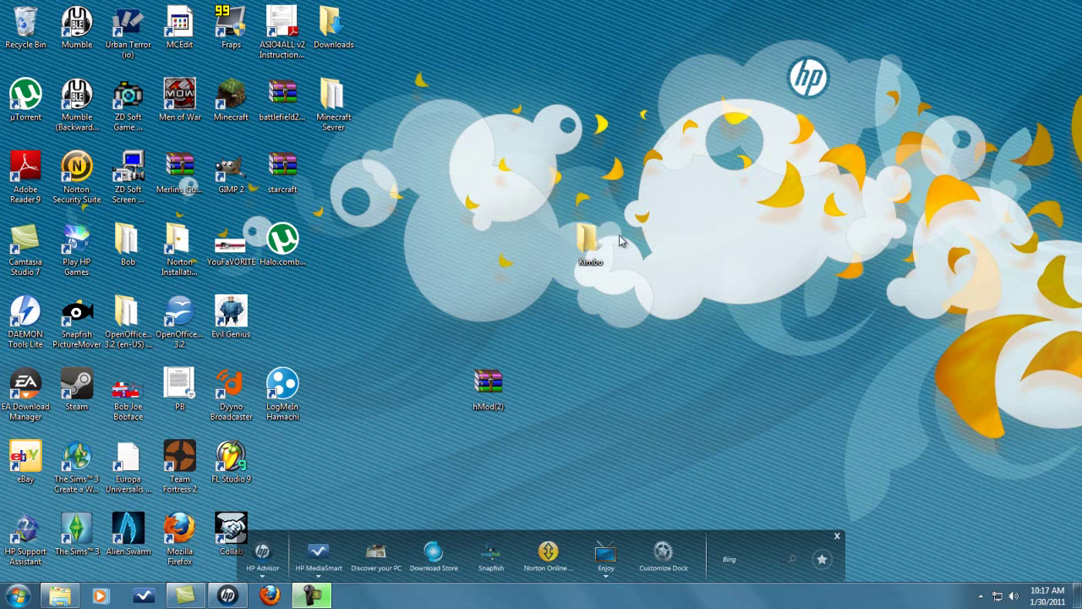
# - Check the empty Kimbo folder, then search for Minecraft.net in the browser
pyautogui.doubleClick(583, 245)
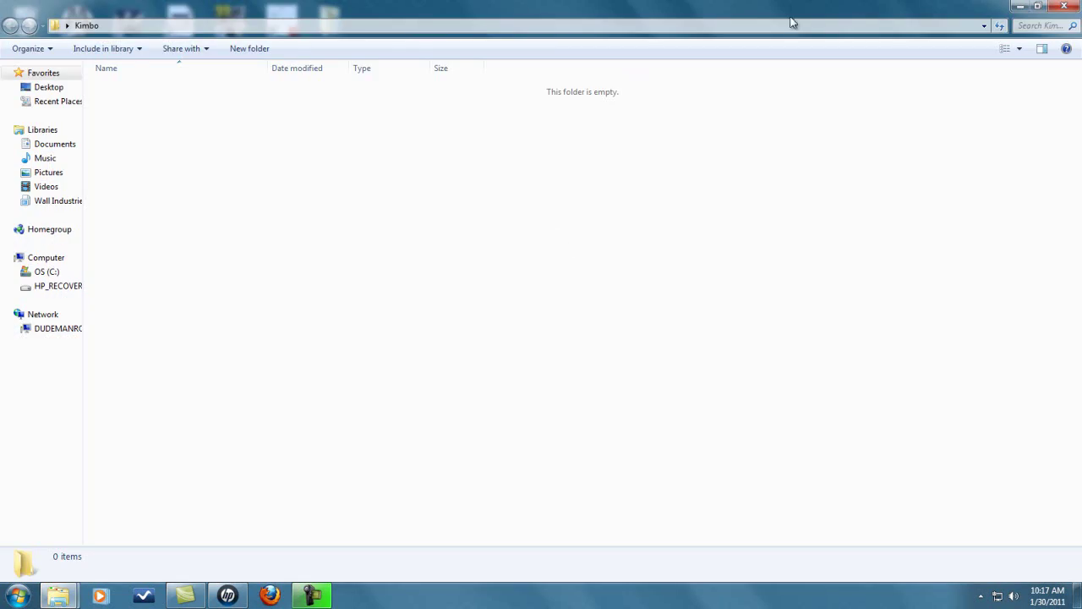
pyautogui.click(1064, 6)
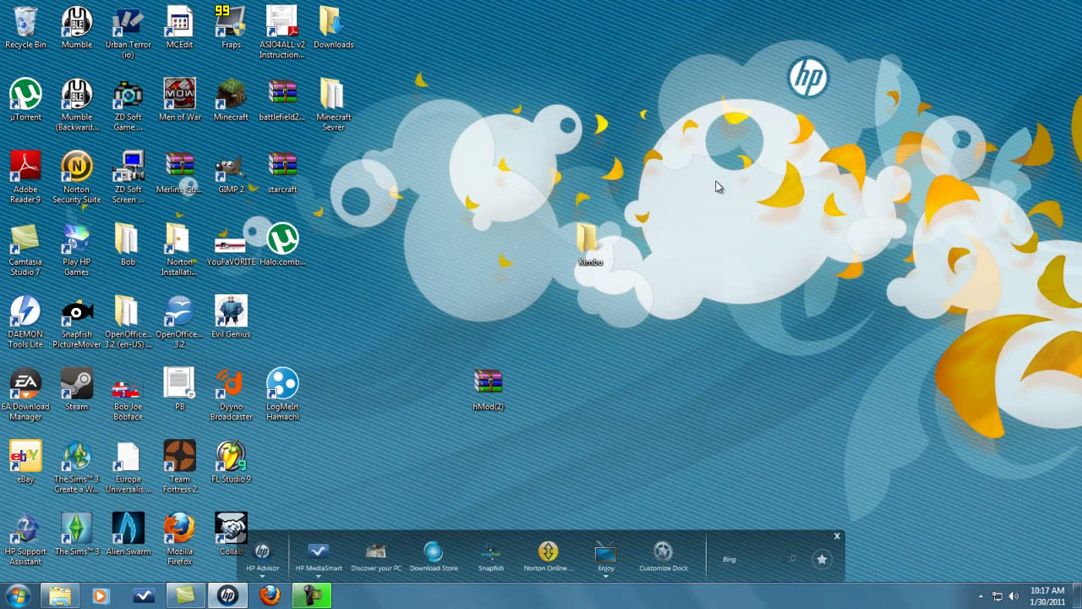
pyautogui.click(270, 596)
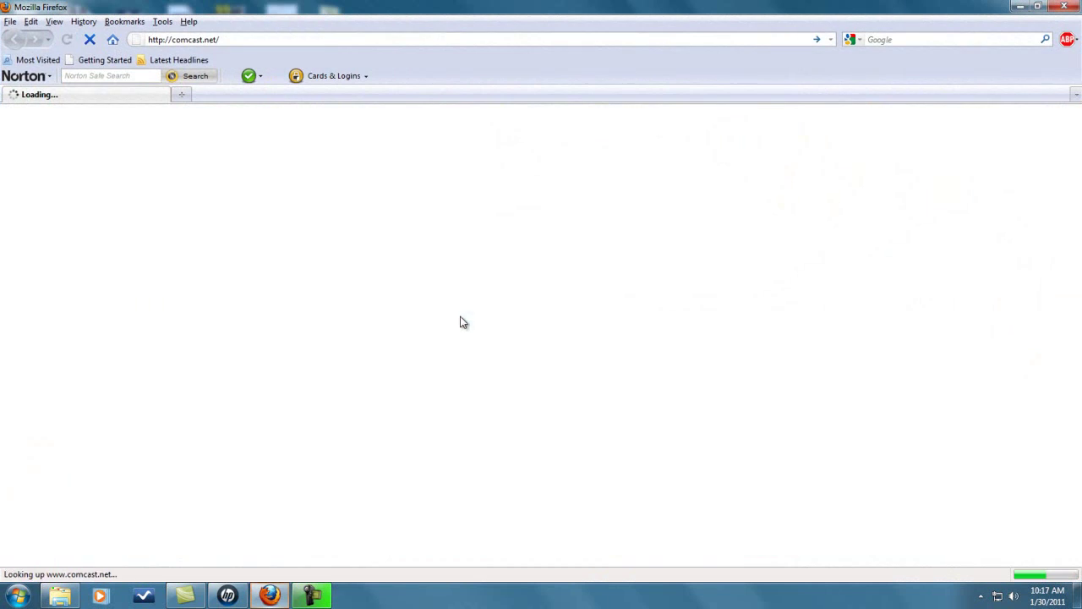
pyautogui.click(282, 39)
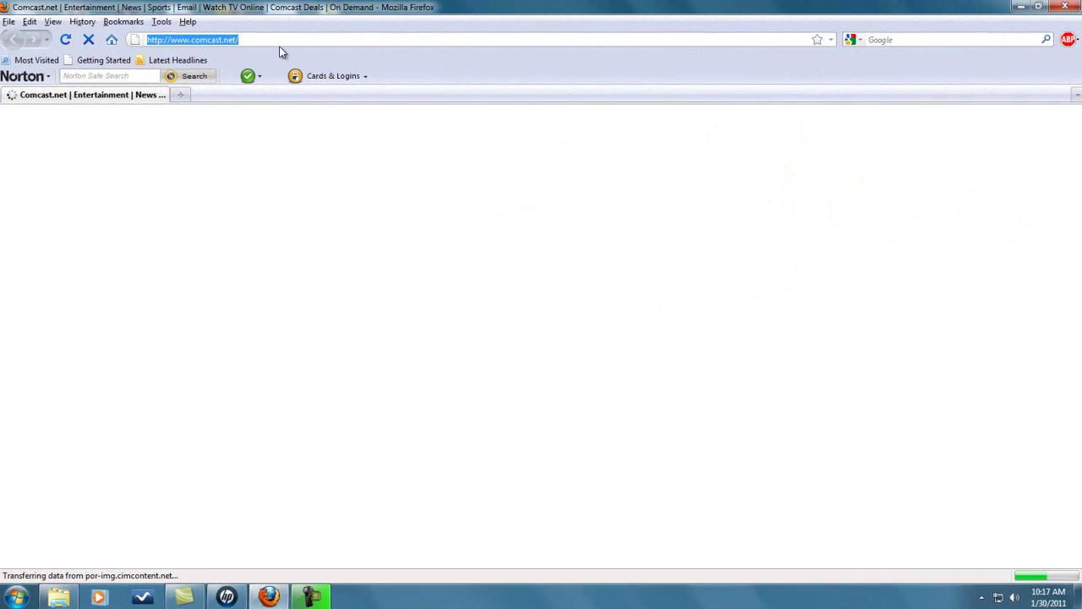
pyautogui.press('BackSpace')
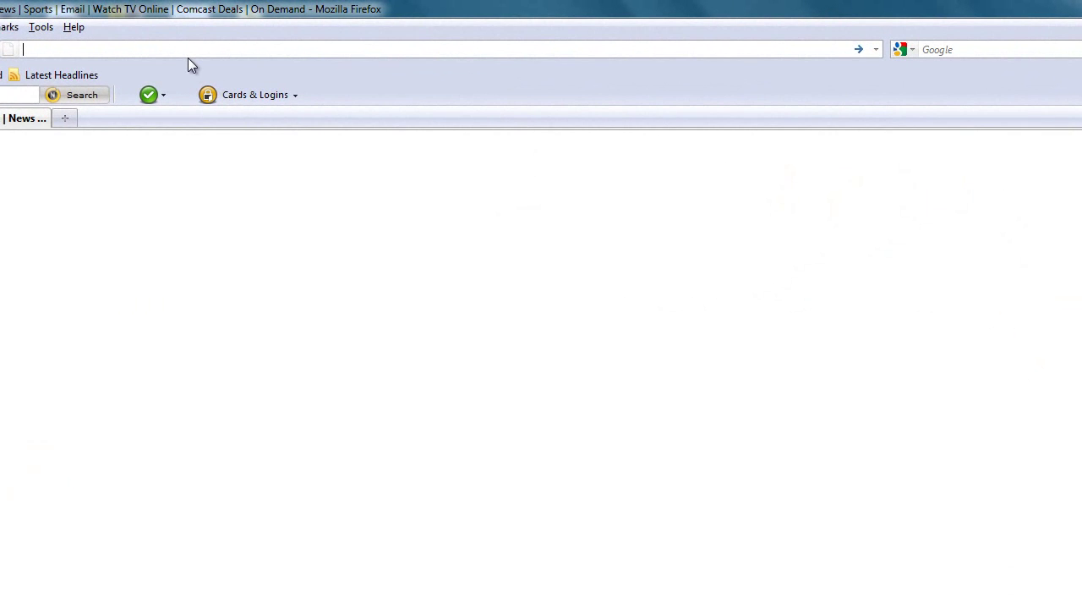
pyautogui.write('Minec')
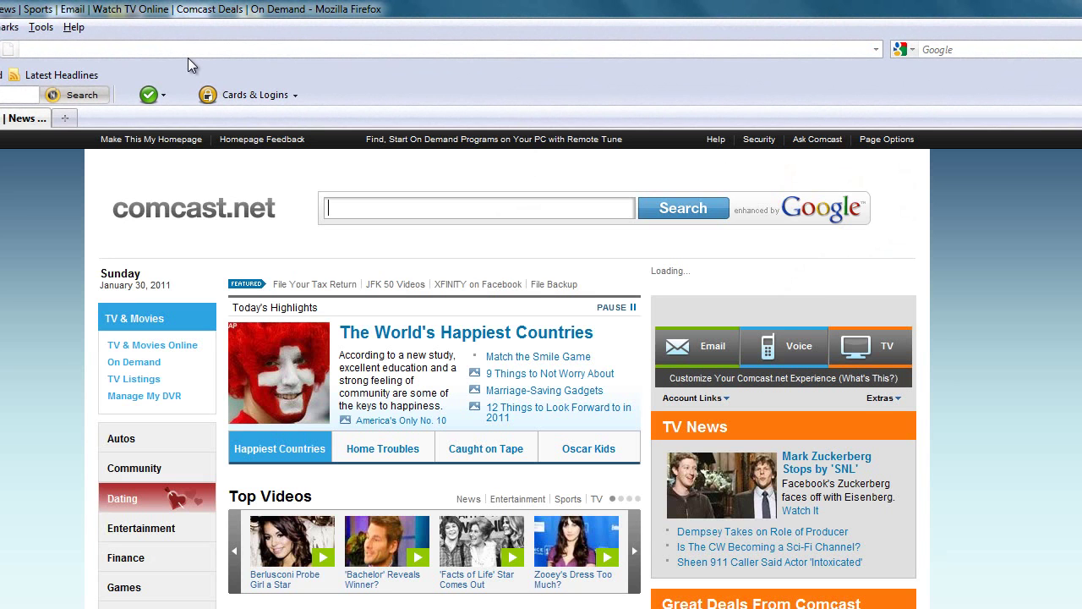
pyautogui.write('raft.net')
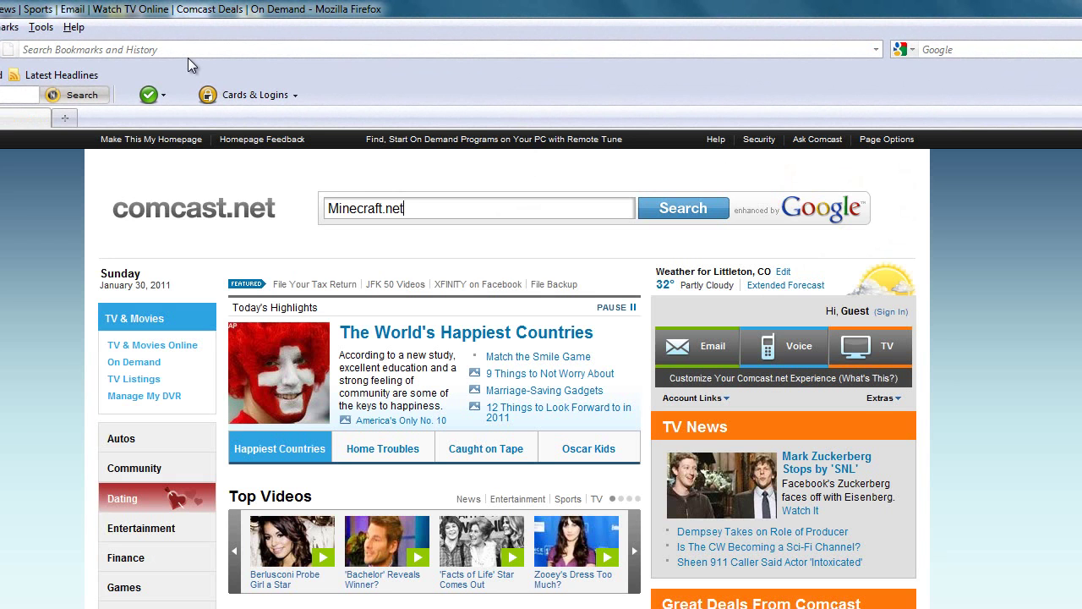
pyautogui.press('Return')
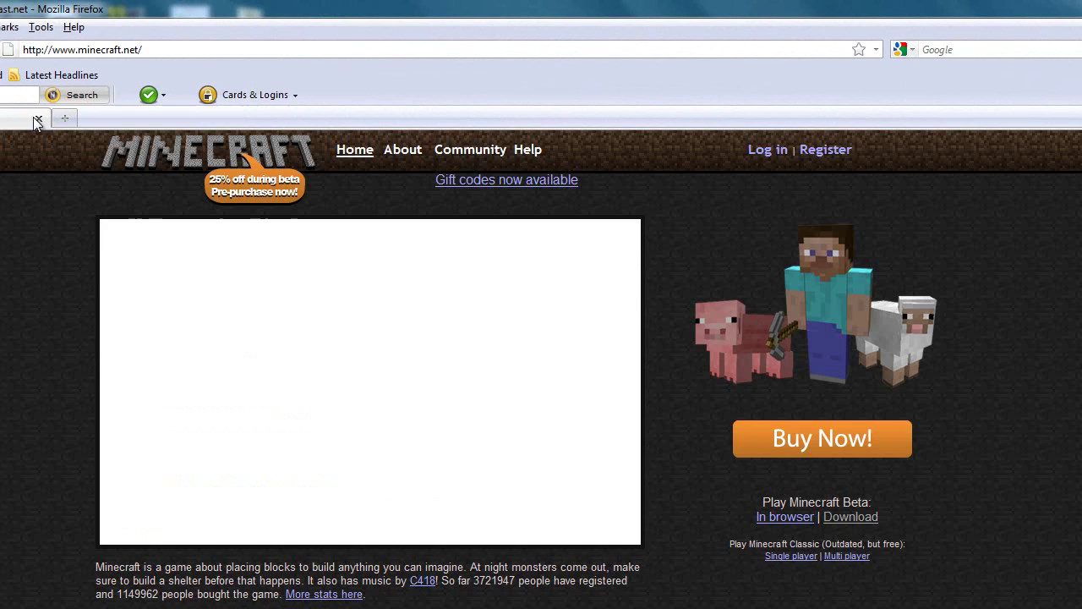
# - Save minecraft_server.jar from the Minecraft download page and close the browser
pyautogui.click(832, 516)
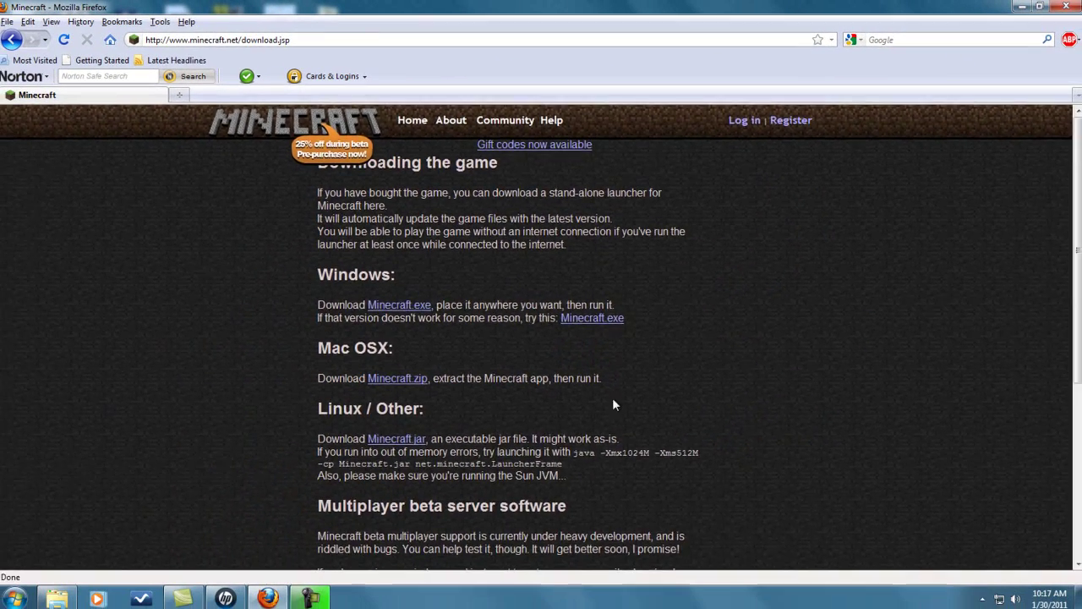
pyautogui.scroll(-5, 615, 405)
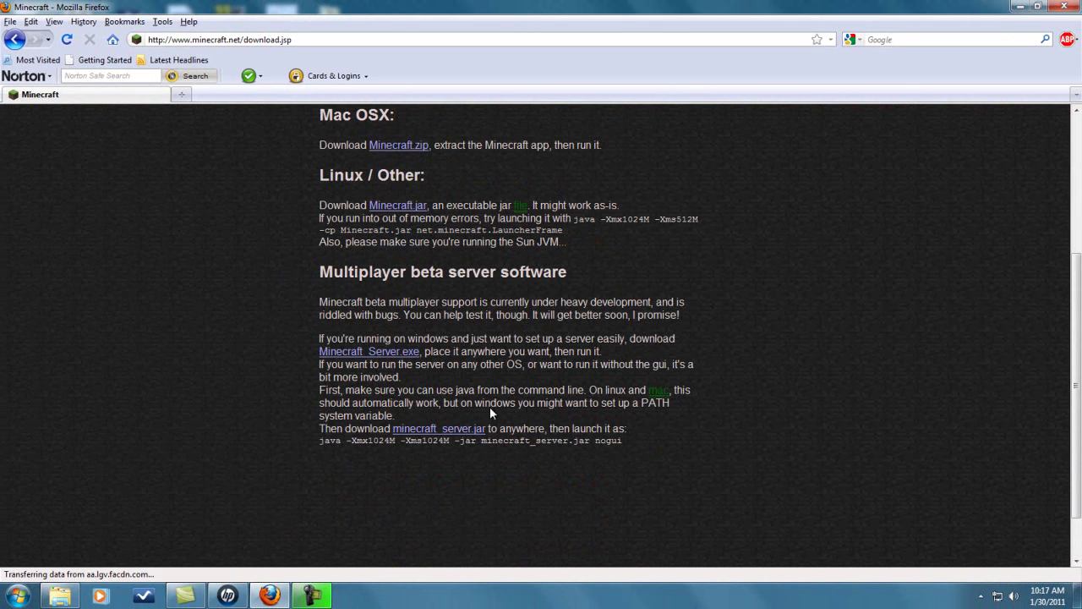
pyautogui.click(440, 429)
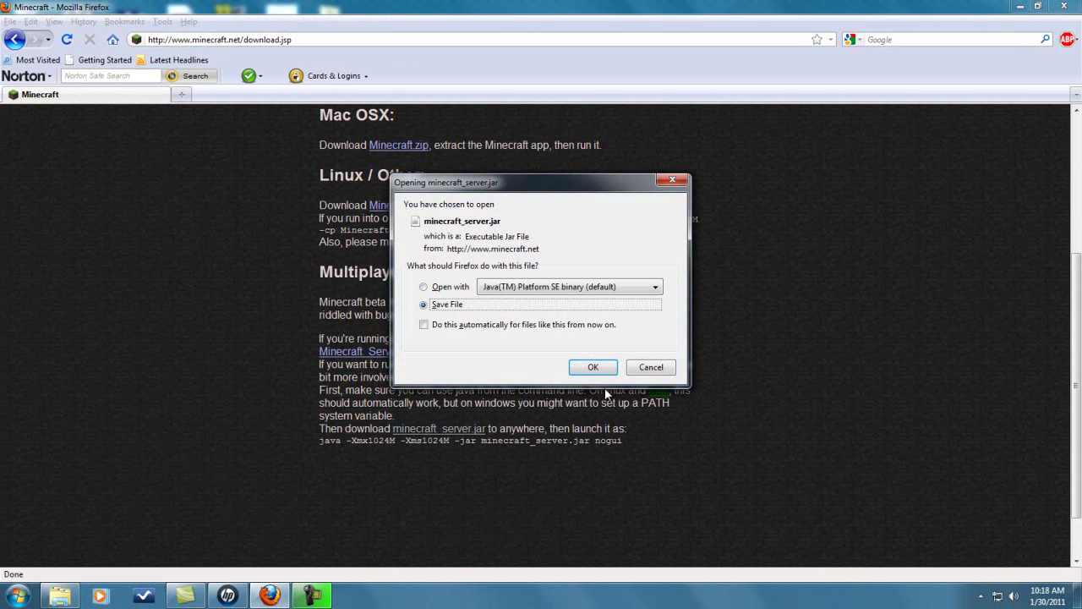
pyautogui.click(594, 367)
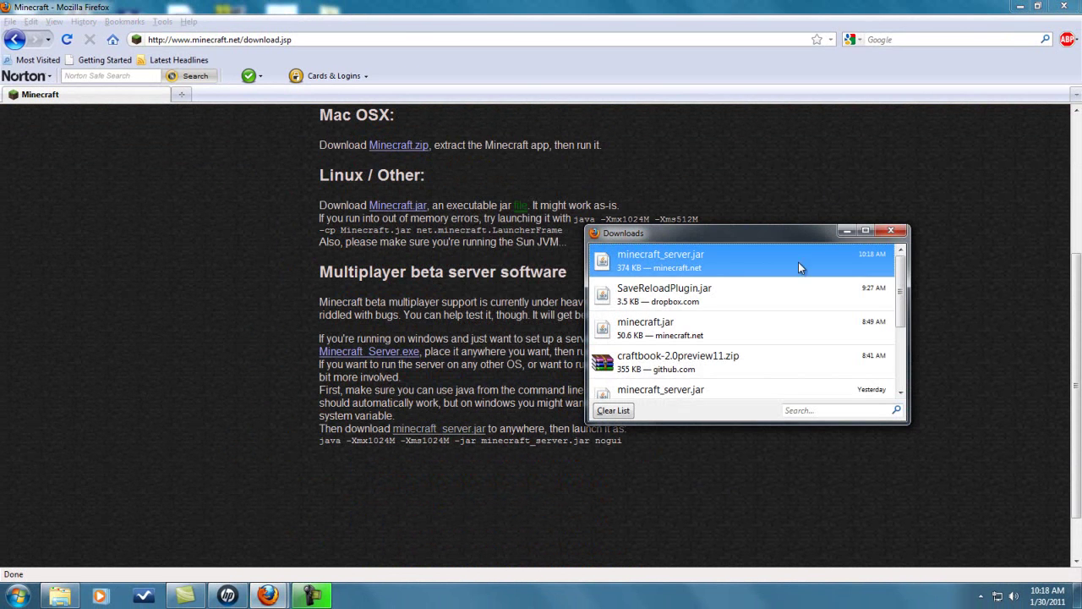
pyautogui.click(1064, 6)
# - With Downloads and Kimbo side by side, drag minecraft_server into Kimbo and close Downloads
pyautogui.click(890, 230)
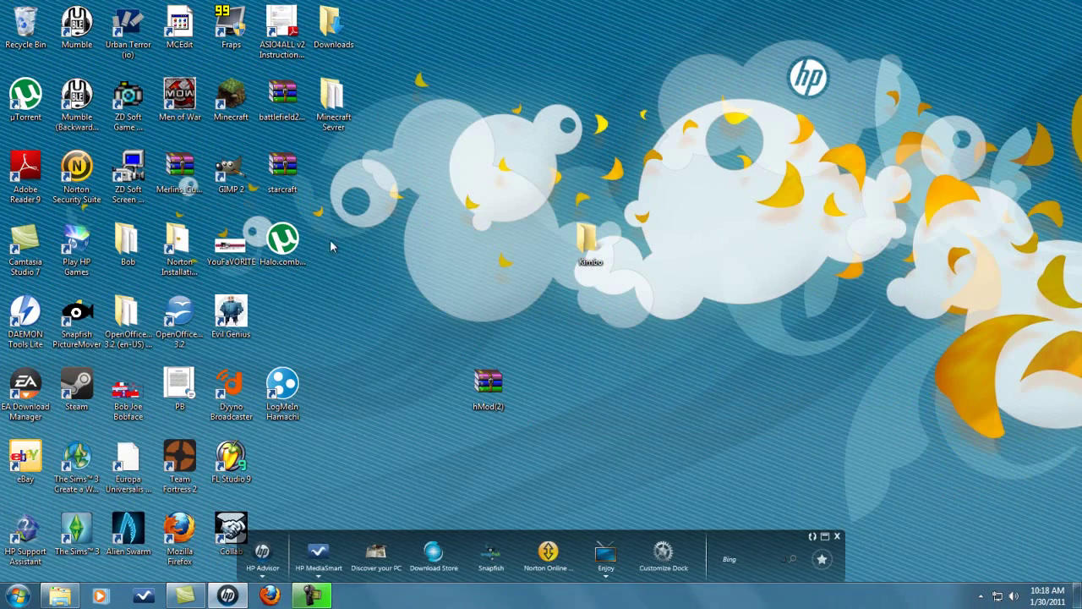
pyautogui.doubleClick(330, 23)
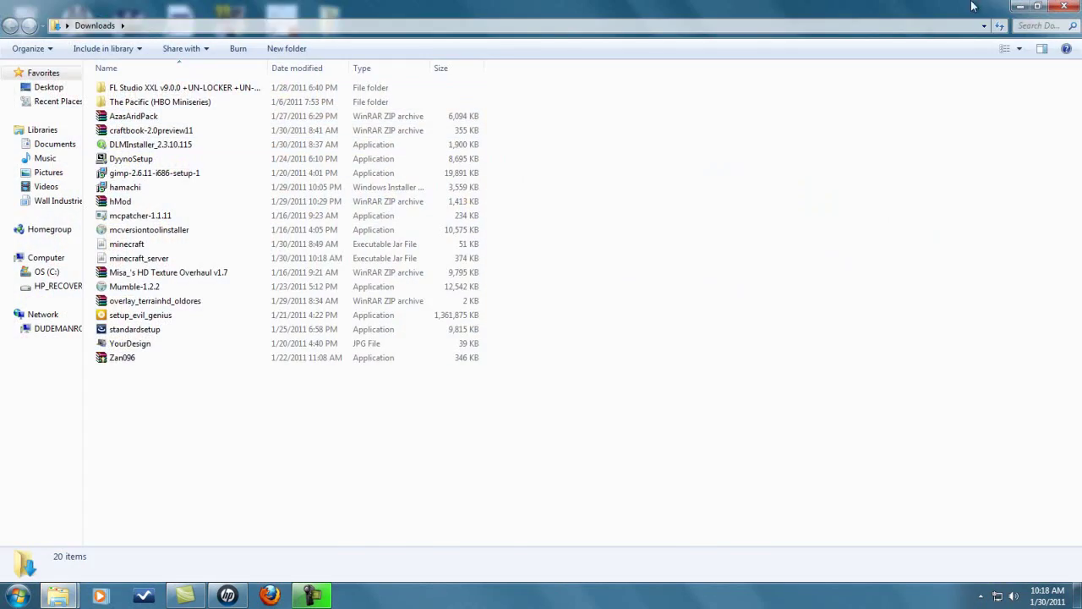
pyautogui.click(1037, 5)
pyautogui.moveTo(570, 24); pyautogui.dragTo(902, 63)
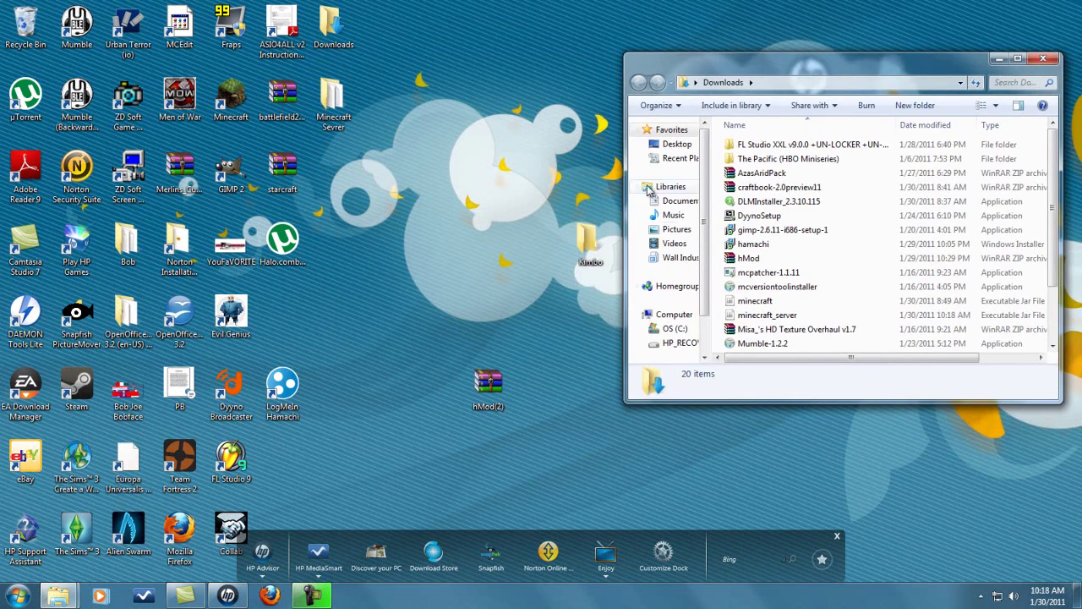
pyautogui.doubleClick(583, 241)
pyautogui.moveTo(817, 80); pyautogui.dragTo(316, 55)
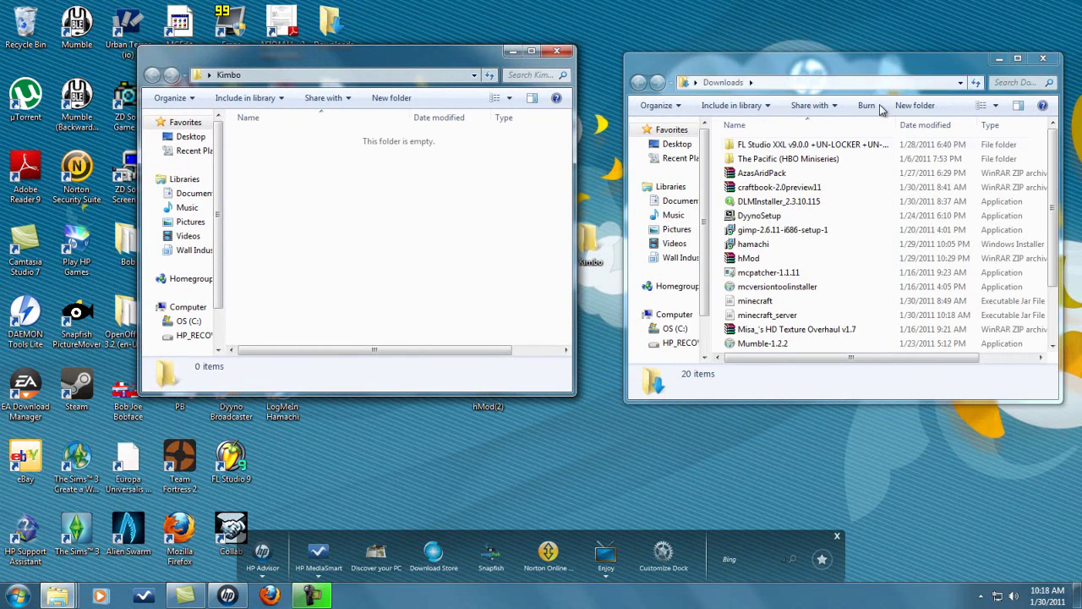
pyautogui.moveTo(771, 317); pyautogui.dragTo(365, 233)
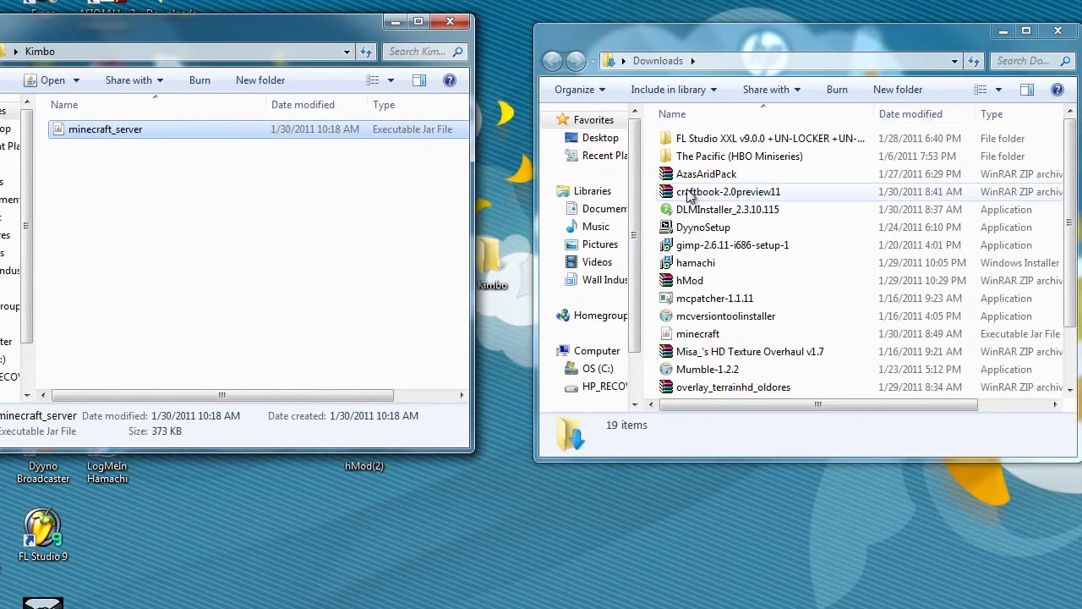
pyautogui.click(1047, 51)
# - Run minecraft_server from Kimbo until spawn preparation reaches 61%, then close its window
pyautogui.doubleClick(188, 131)
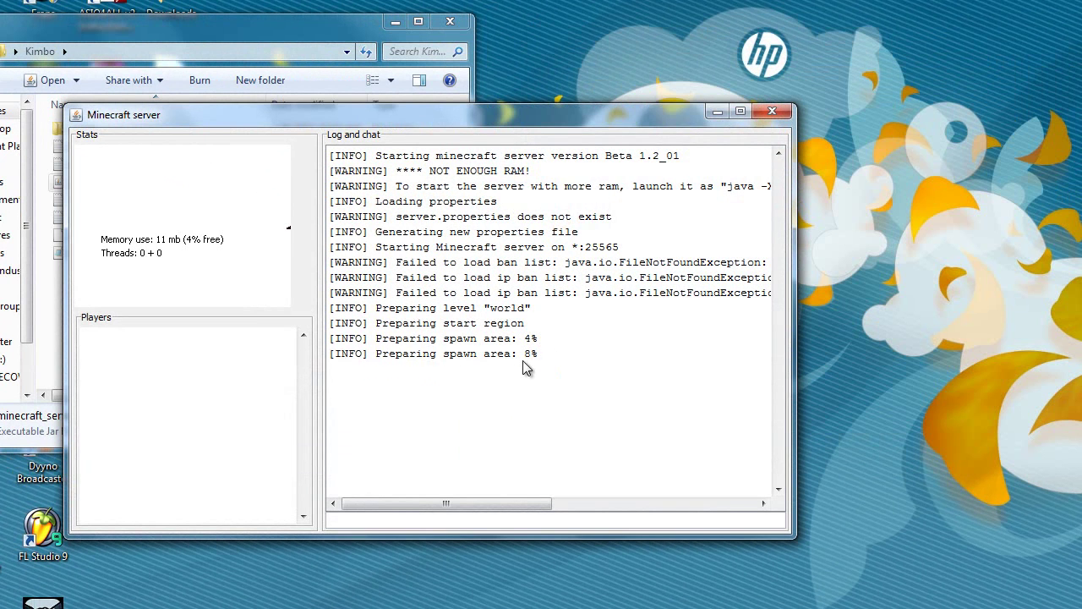
pyautogui.moveTo(428, 114); pyautogui.dragTo(637, 129)
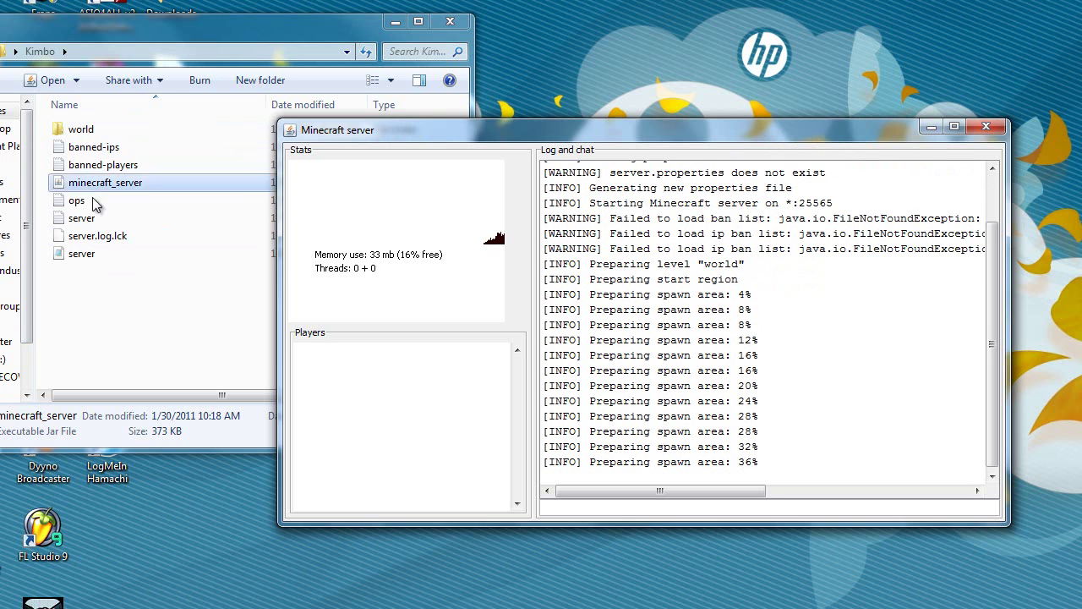
pyautogui.moveTo(785, 133); pyautogui.dragTo(675, 77)
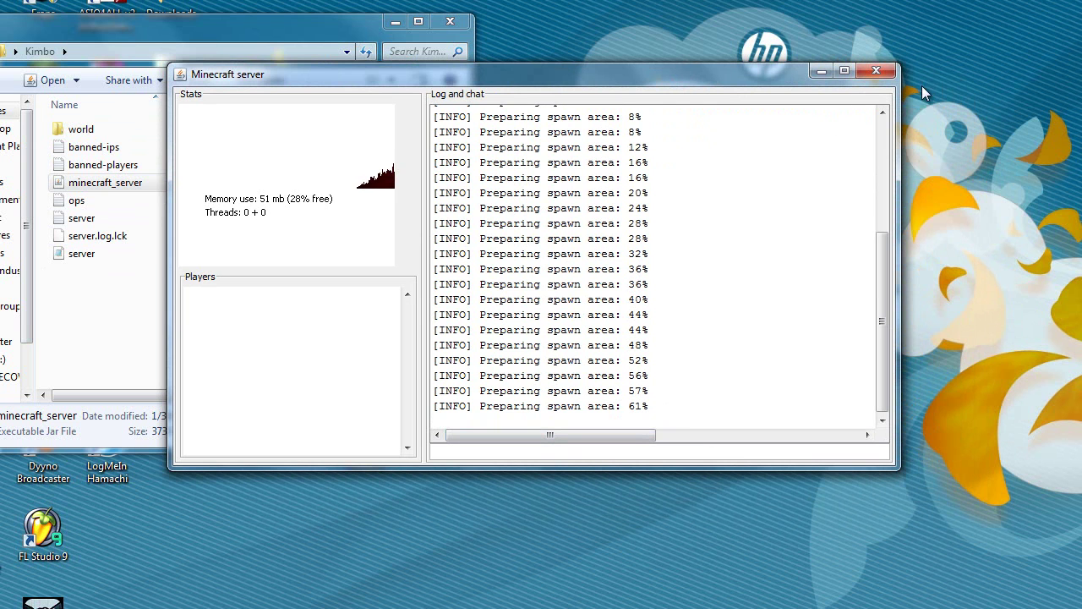
pyautogui.click(877, 73)
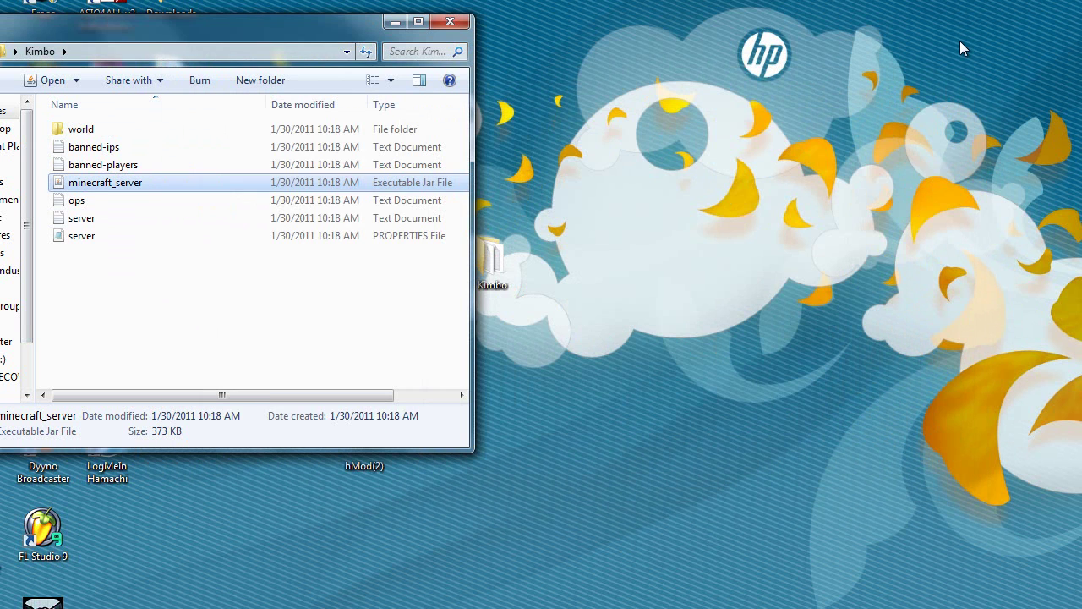
# - Add the player's username to ops.txt and save it
pyautogui.doubleClick(122, 199)
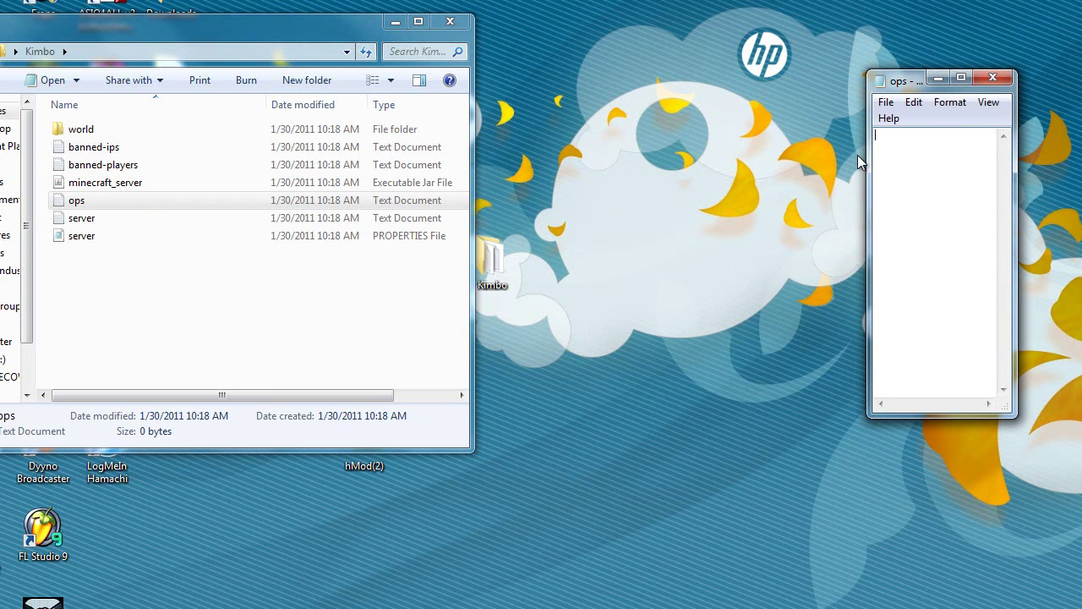
pyautogui.write('Dady12')
pyautogui.click(993, 77)
pyautogui.click(415, 330)
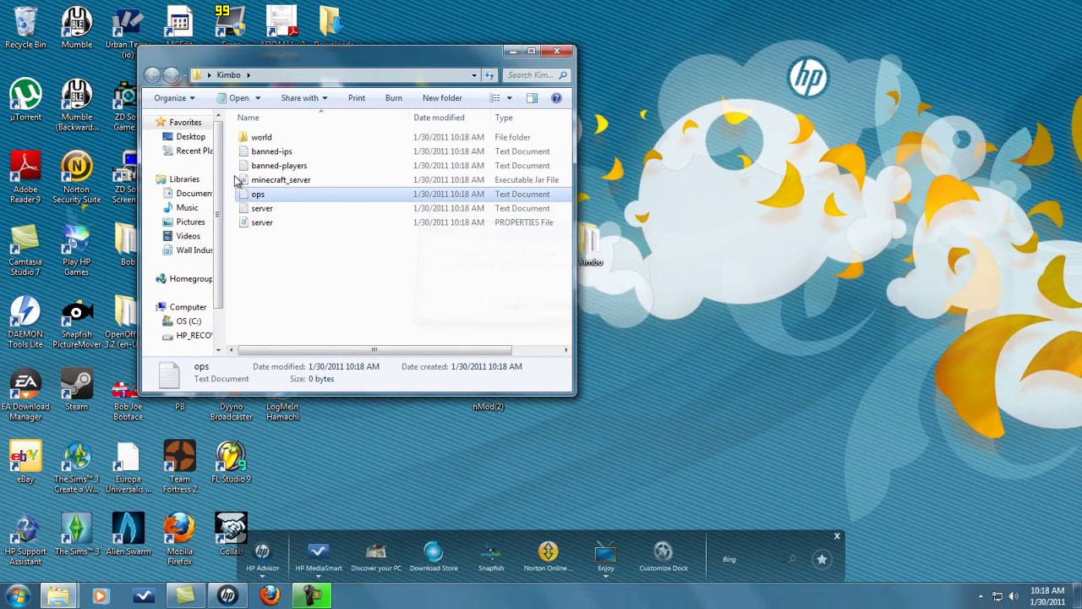
# - Set max-players=12 and pvp=false in server.properties and save the file
pyautogui.doubleClick(284, 221)
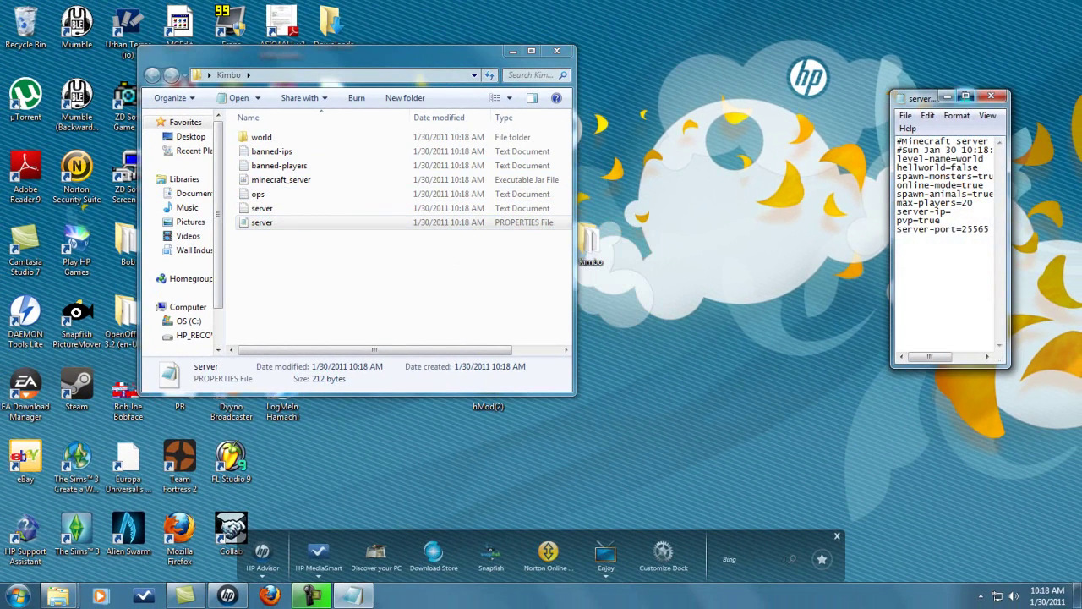
pyautogui.click(966, 95)
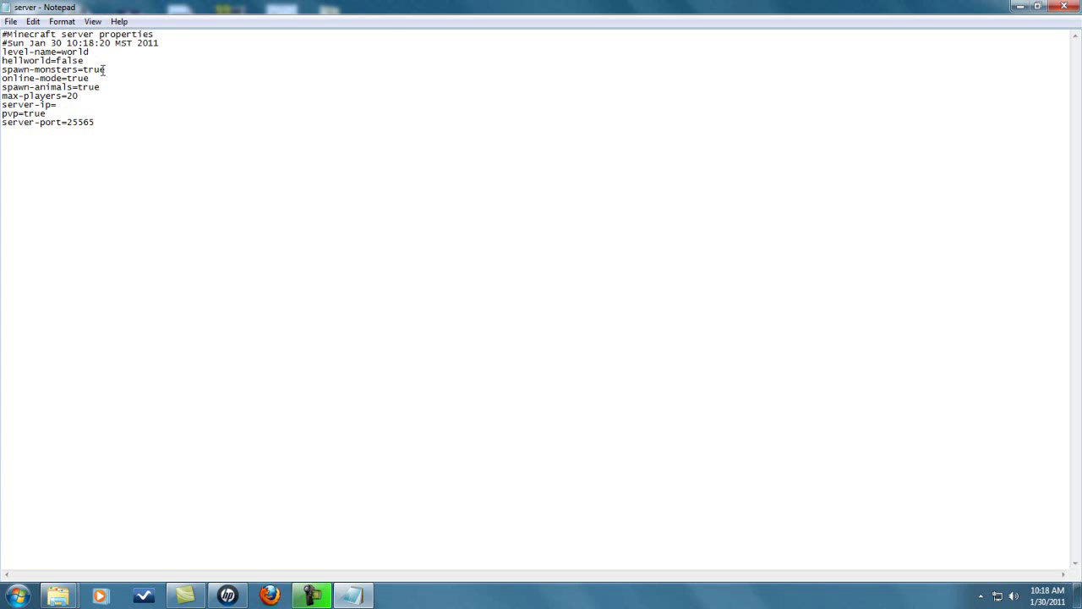
pyautogui.moveTo(88, 78); pyautogui.dragTo(98, 123)
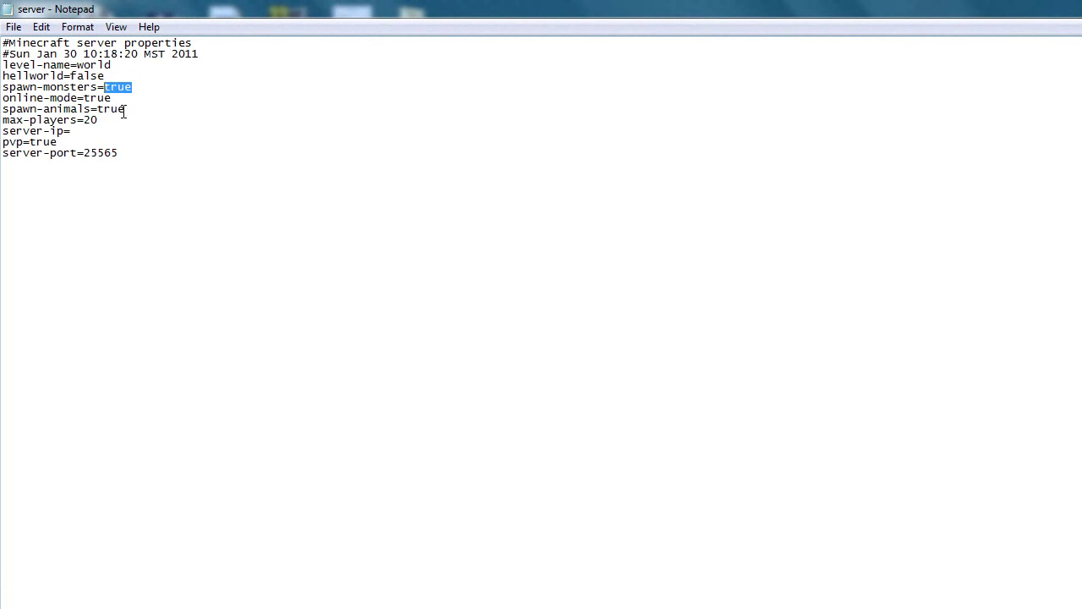
pyautogui.click(102, 133)
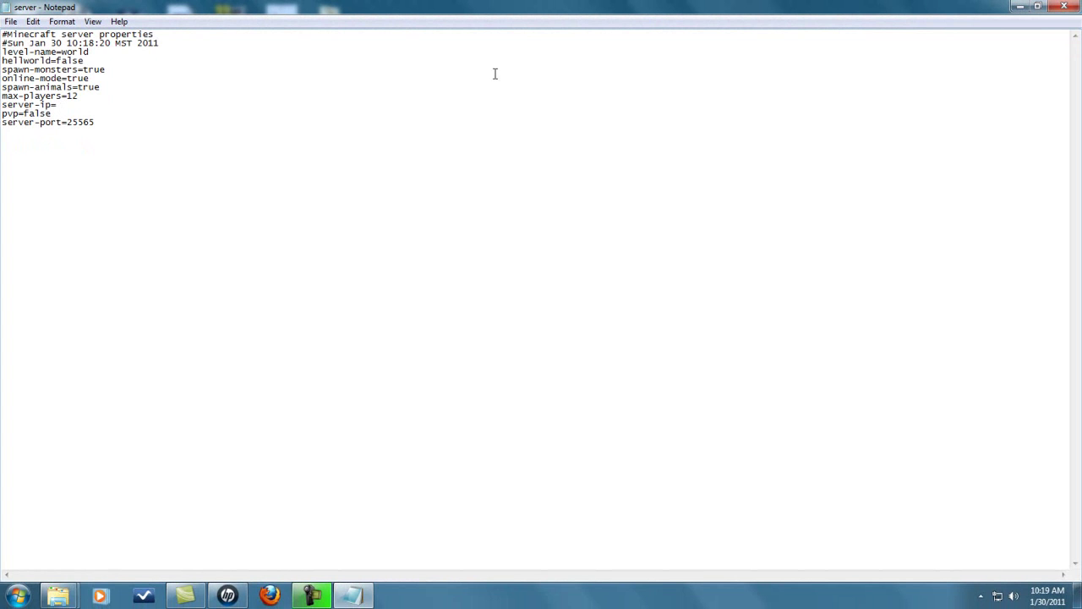
pyautogui.click(1064, 6)
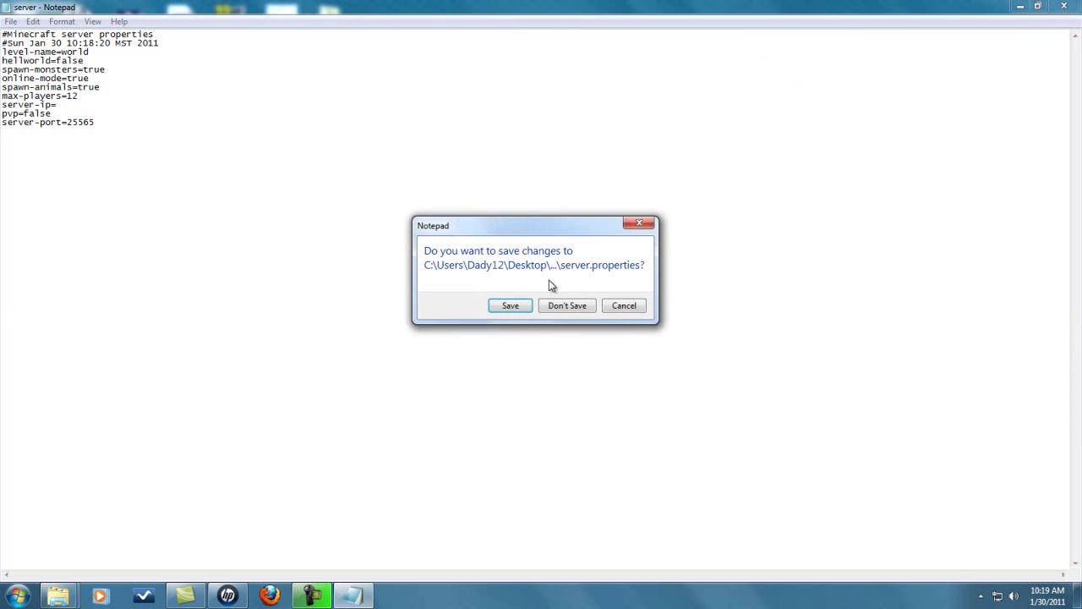
pyautogui.click(510, 305)
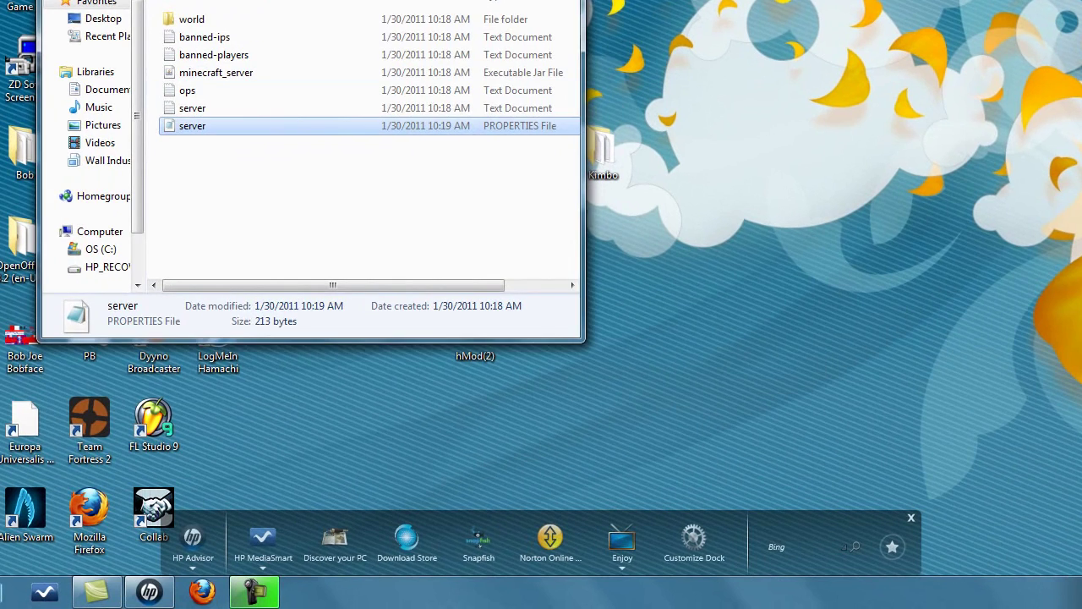
# - Search 'hamachi' in Firefox, open the LogMeIn Hamachi download result, then quit Firefox
pyautogui.hotkey('alt', 'F4')
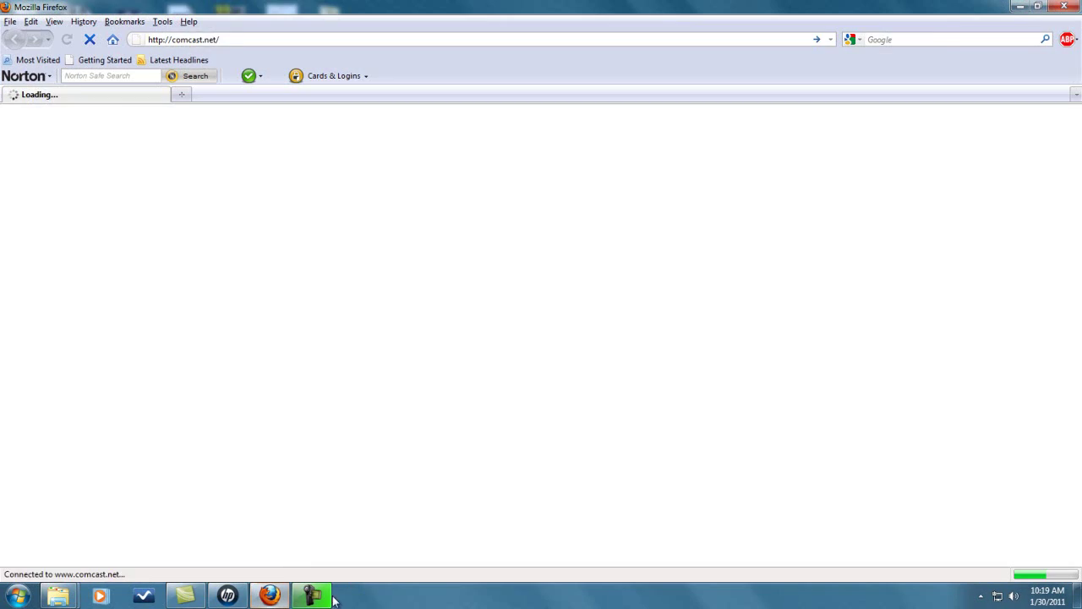
pyautogui.click(942, 40)
pyautogui.write('hama')
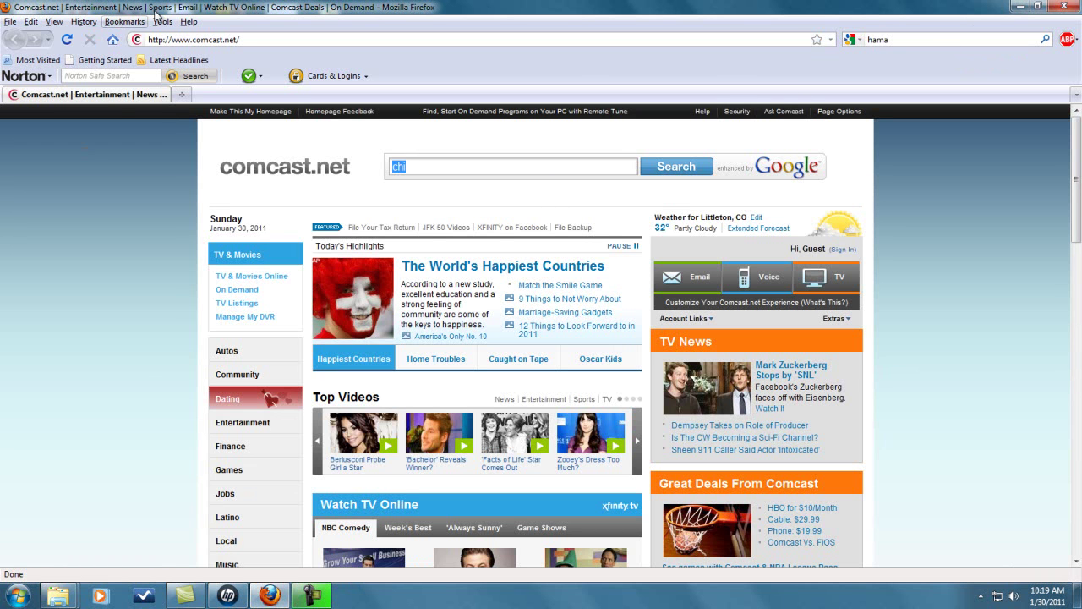
pyautogui.write('hamachi')
pyautogui.press('Return')
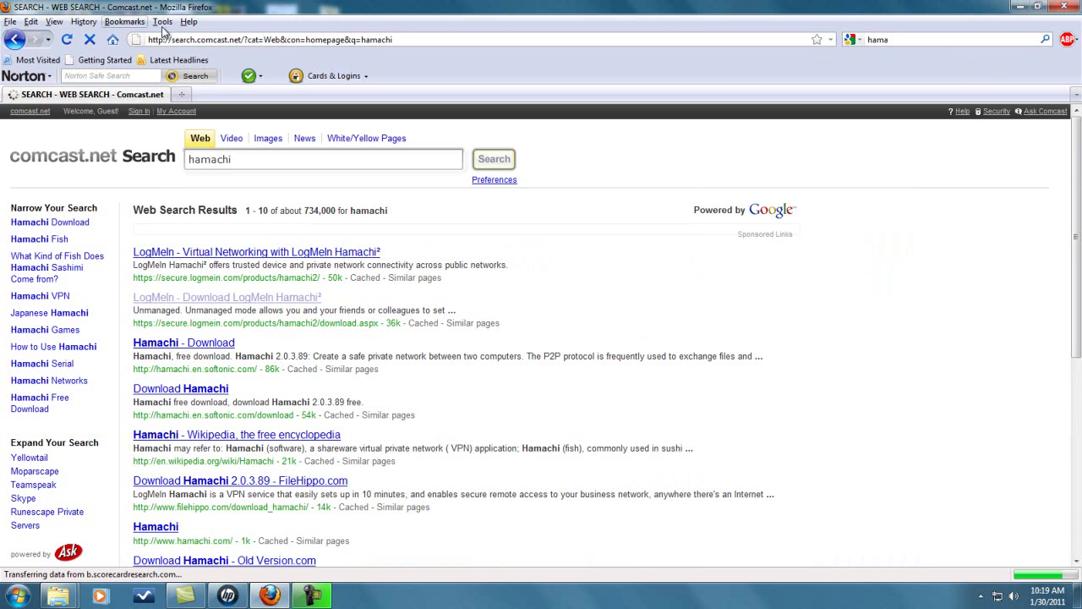
pyautogui.click(246, 299)
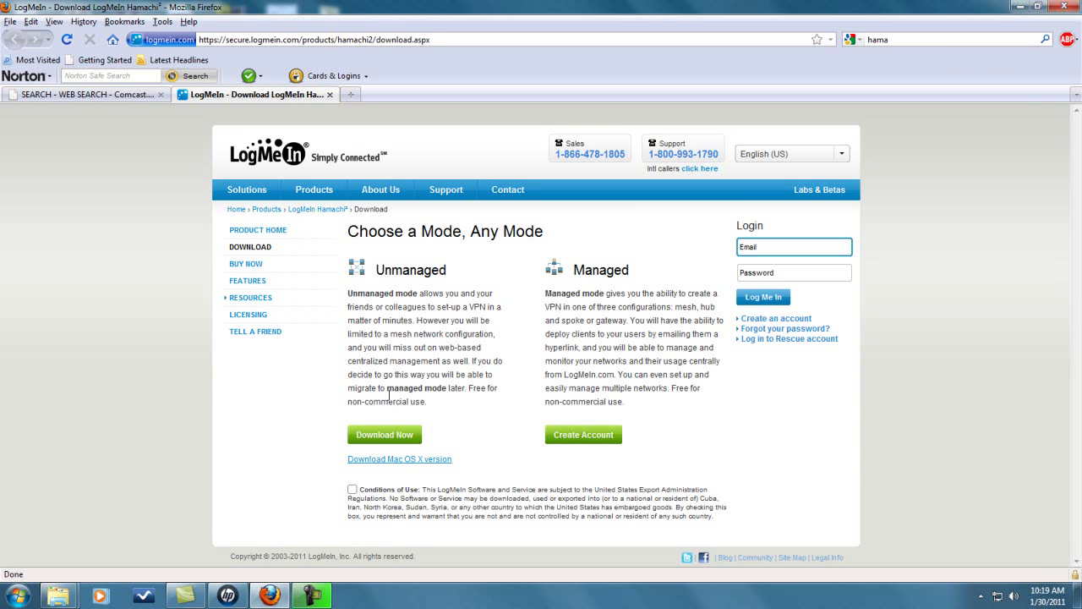
pyautogui.click(1064, 10)
pyautogui.click(546, 319)
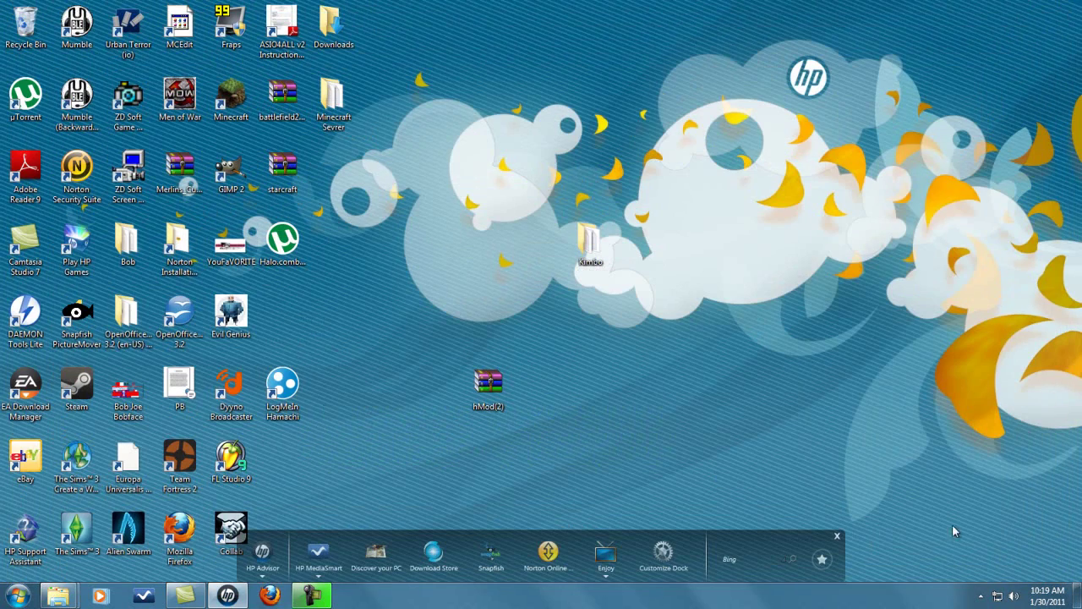
# - Open Hamachi from the tray and try creating a network named BLAH with a password
pyautogui.click(980, 595)
pyautogui.doubleClick(980, 526)
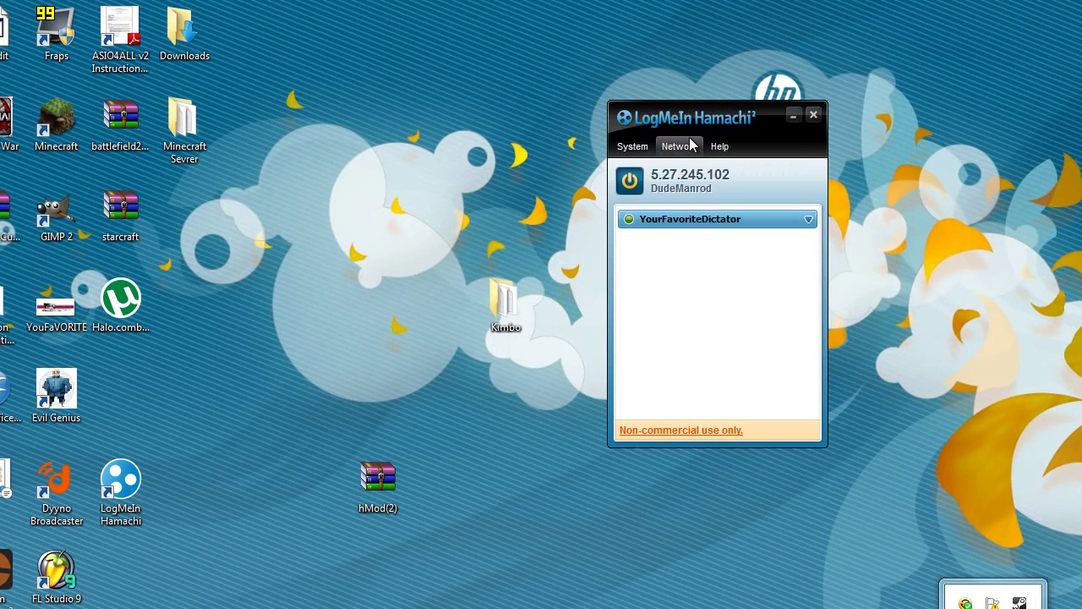
pyautogui.click(691, 146)
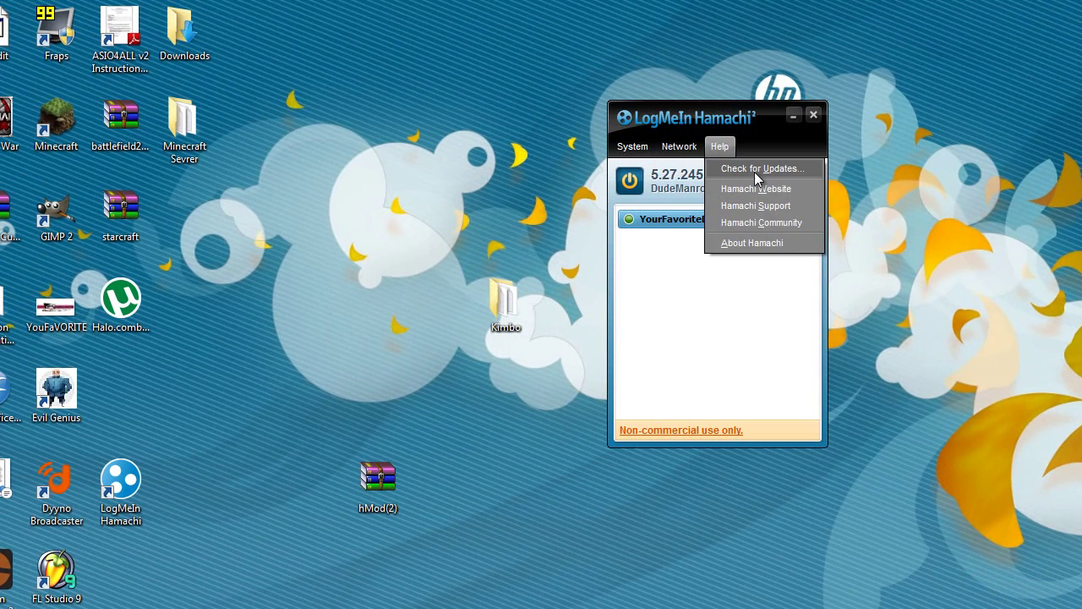
pyautogui.click(706, 168)
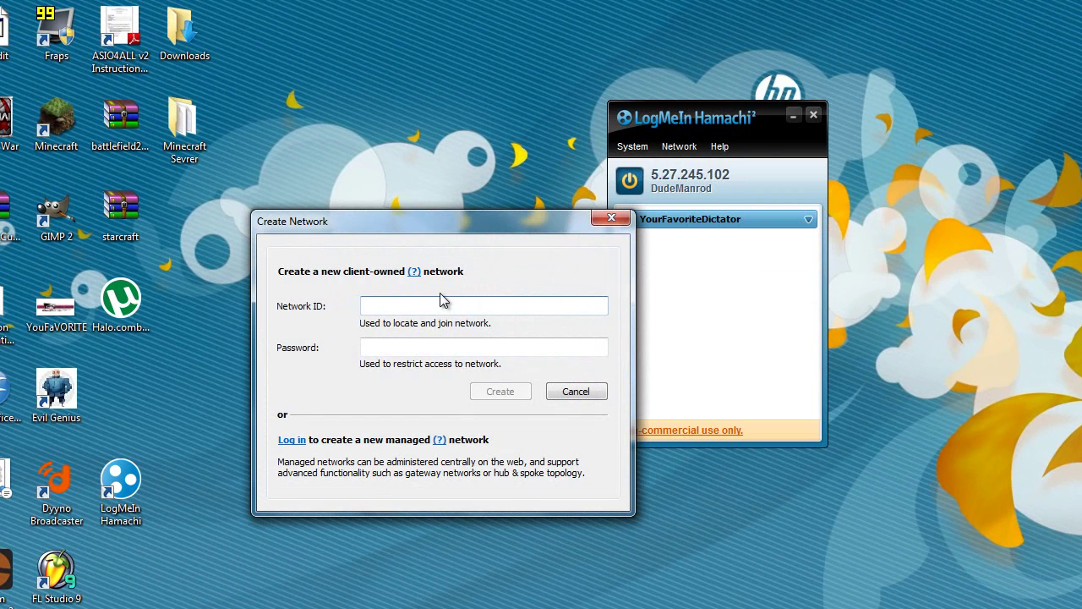
pyautogui.write('BLAH')
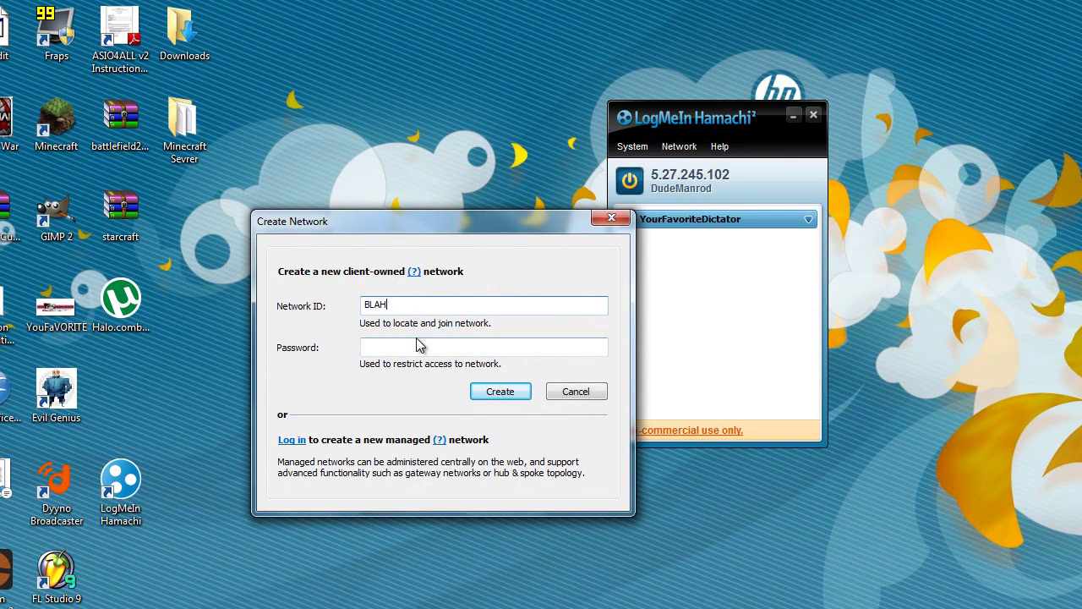
pyautogui.click(418, 348)
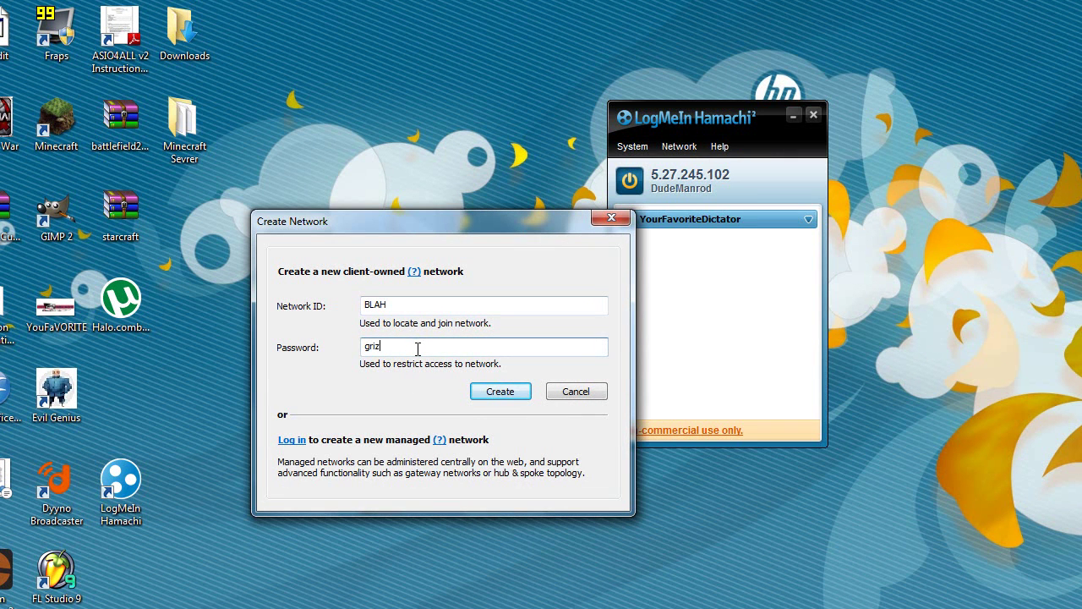
pyautogui.click(487, 391)
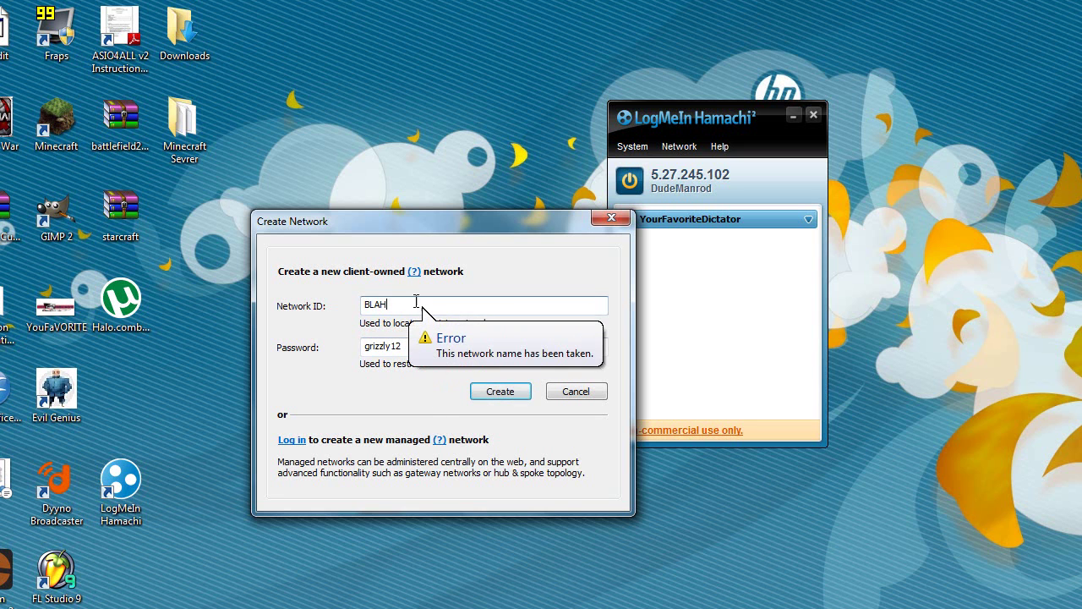
# - Replace the taken name with sdhjgafjk, enter a new password, and create the network
pyautogui.moveTo(416, 304); pyautogui.dragTo(194, 306)
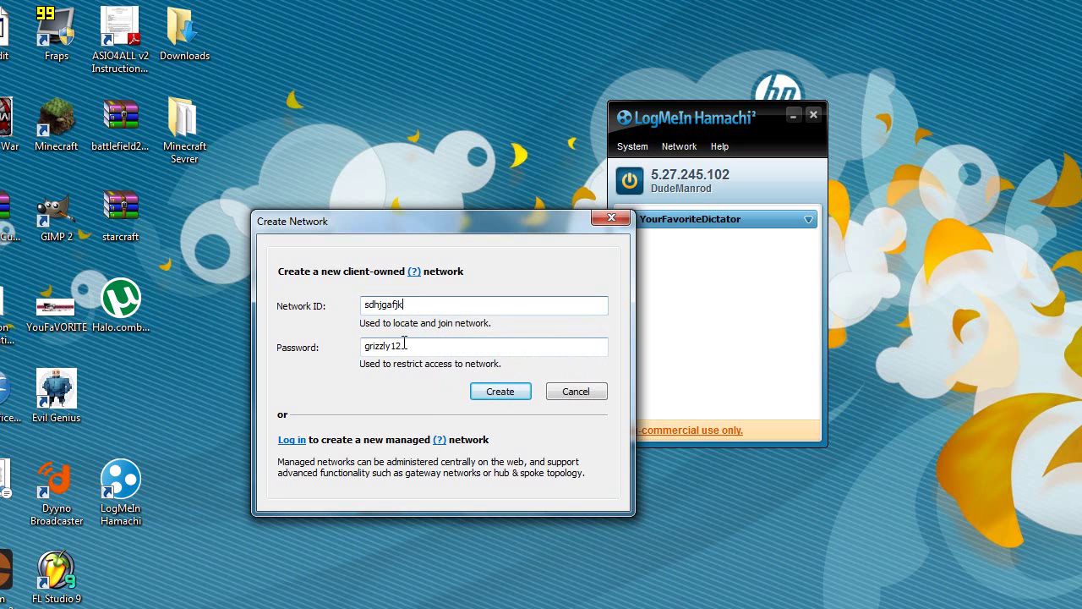
pyautogui.press('Tab')
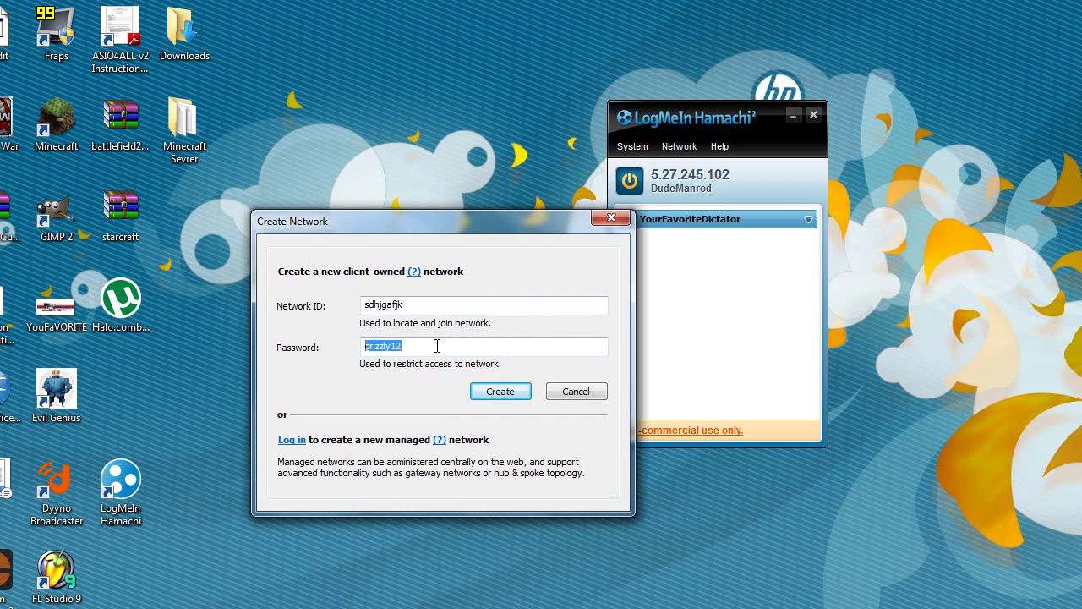
pyautogui.press('BackSpace')
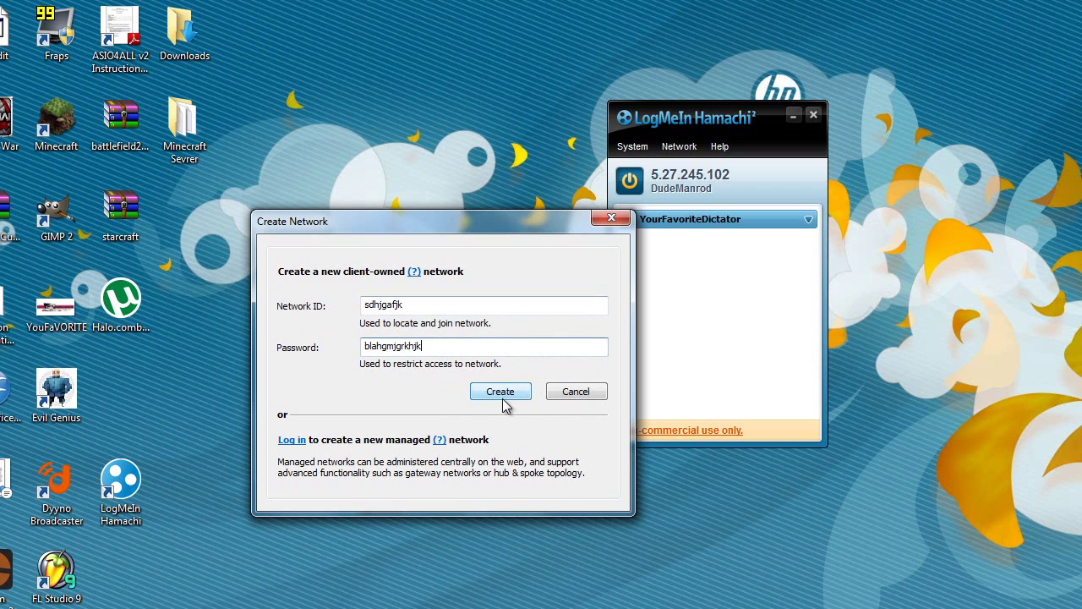
pyautogui.click(500, 392)
# - Toggle the sdhjgafjk network offline and back online, then select it
pyautogui.doubleClick(701, 219)
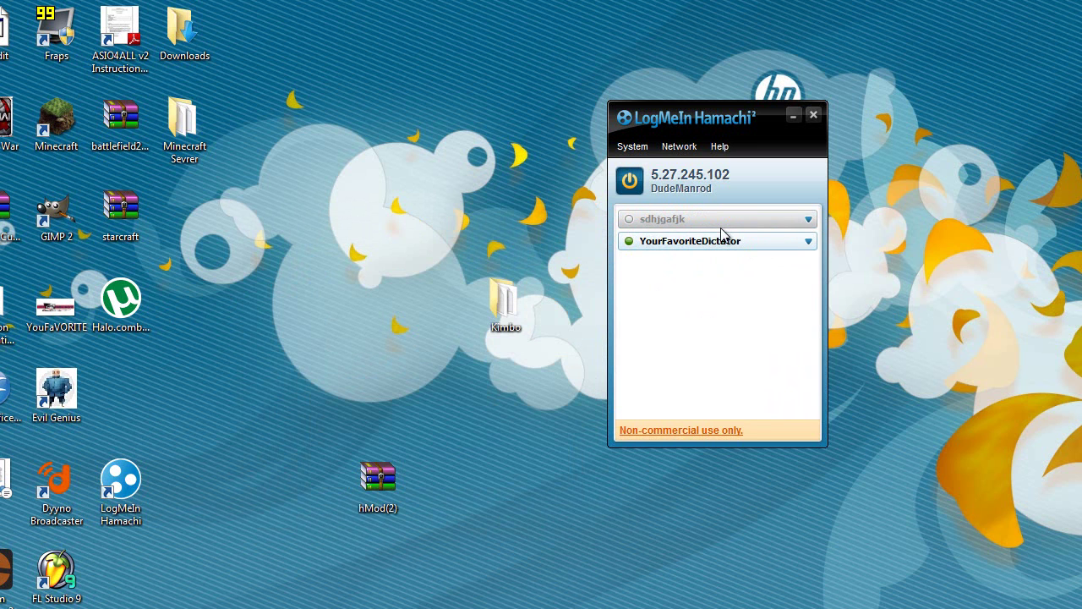
pyautogui.moveTo(658, 227)
pyautogui.doubleClick(795, 224)
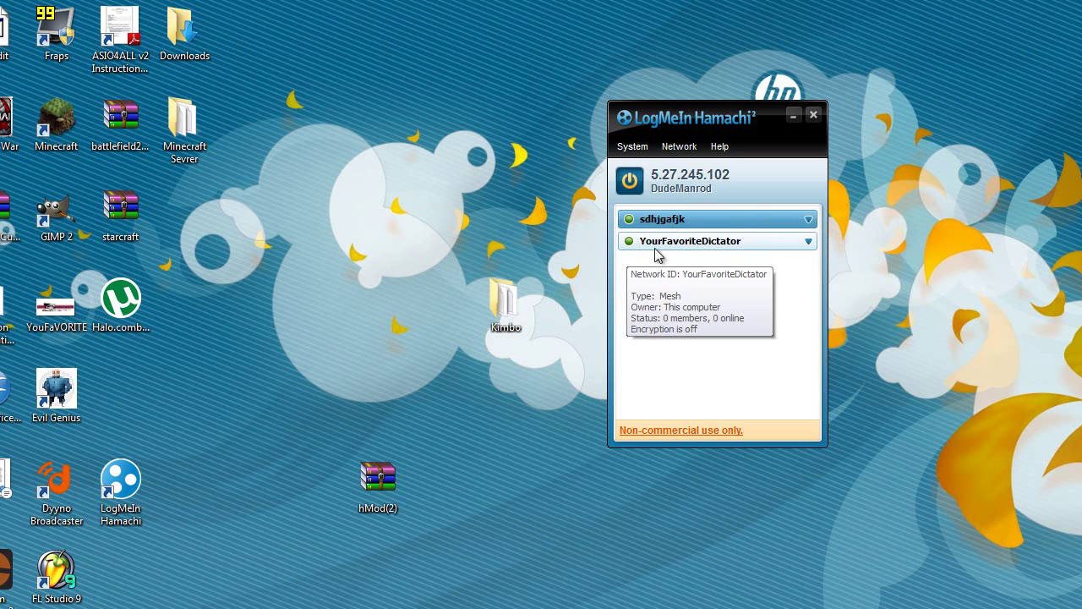
pyautogui.click(721, 242)
pyautogui.click(733, 222)
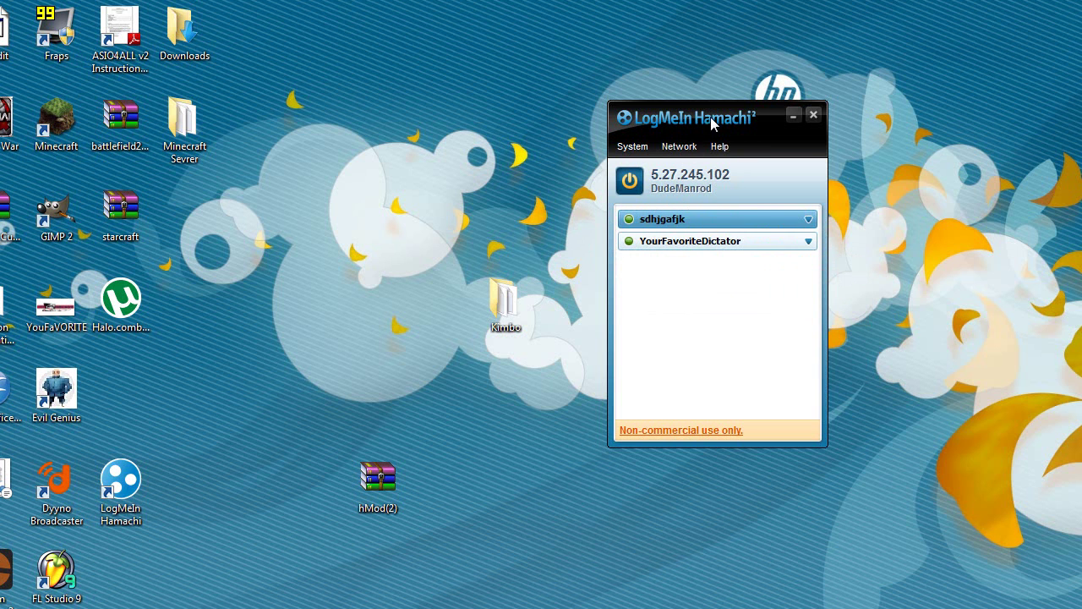
# - Open the Set access settings for the sdhjgafjk network
pyautogui.moveTo(715, 114); pyautogui.dragTo(415, 97)
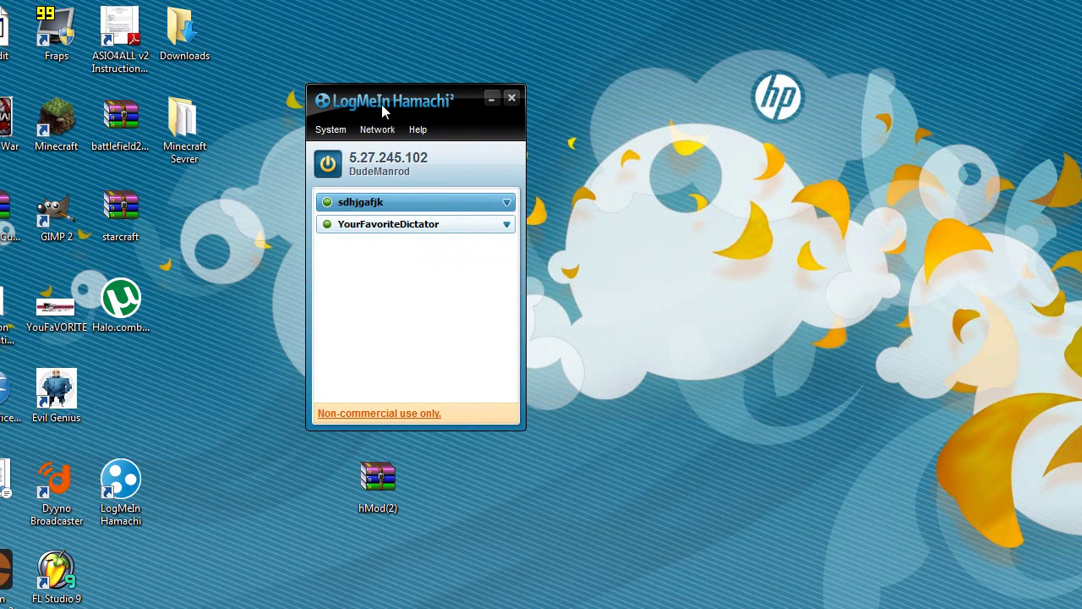
pyautogui.moveTo(381, 107); pyautogui.dragTo(433, 105)
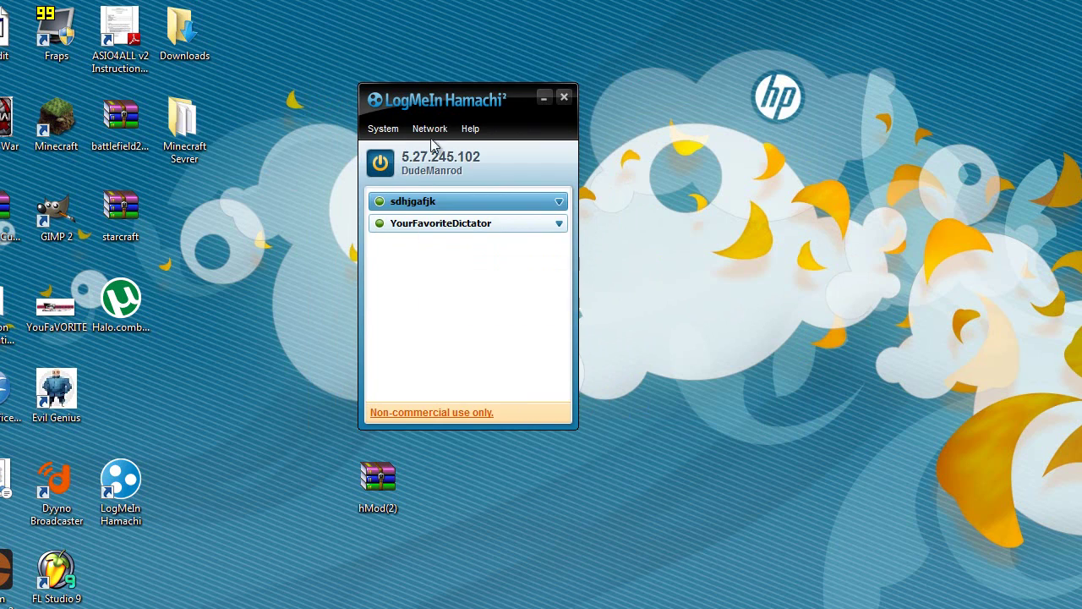
pyautogui.rightClick(436, 207)
pyautogui.click(511, 250)
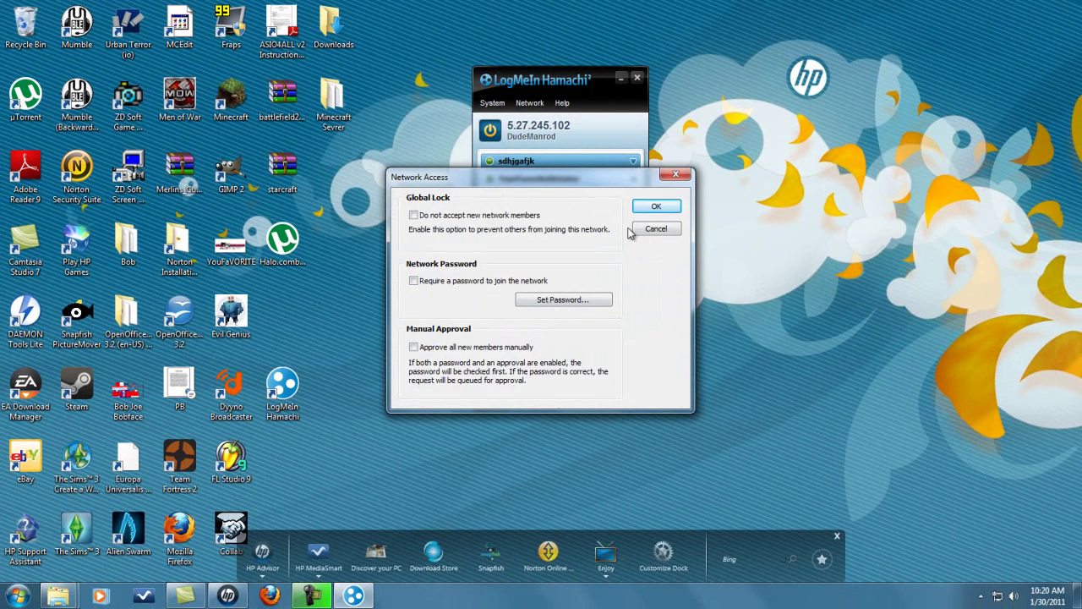
# - Cancel the Network Access dialog, reopen it via Set access, and close it again unchanged
pyautogui.click(650, 230)
pyautogui.rightClick(565, 167)
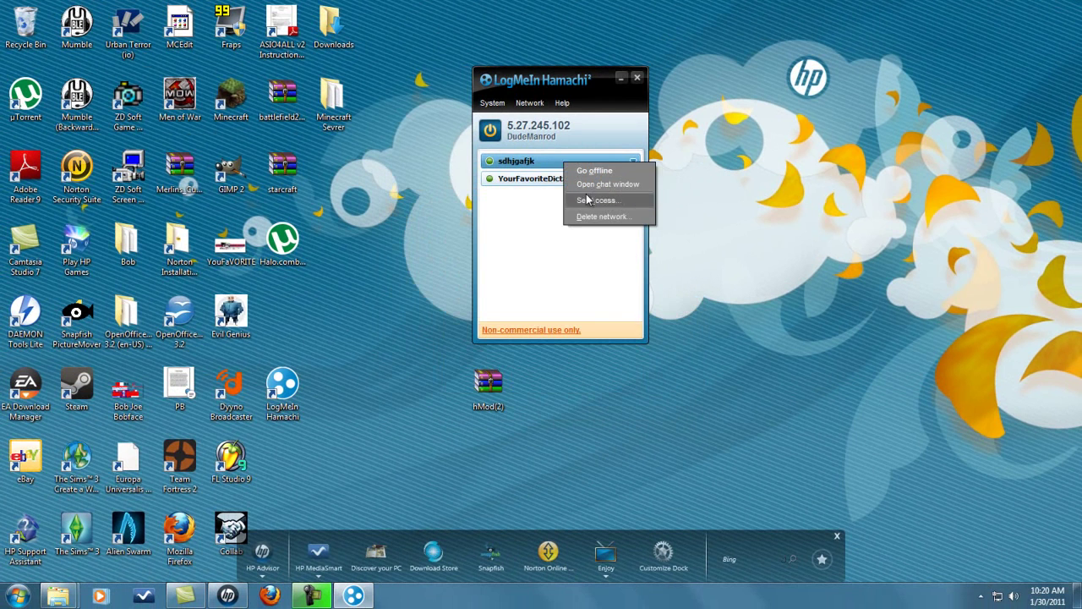
pyautogui.click(580, 215)
pyautogui.click(413, 280)
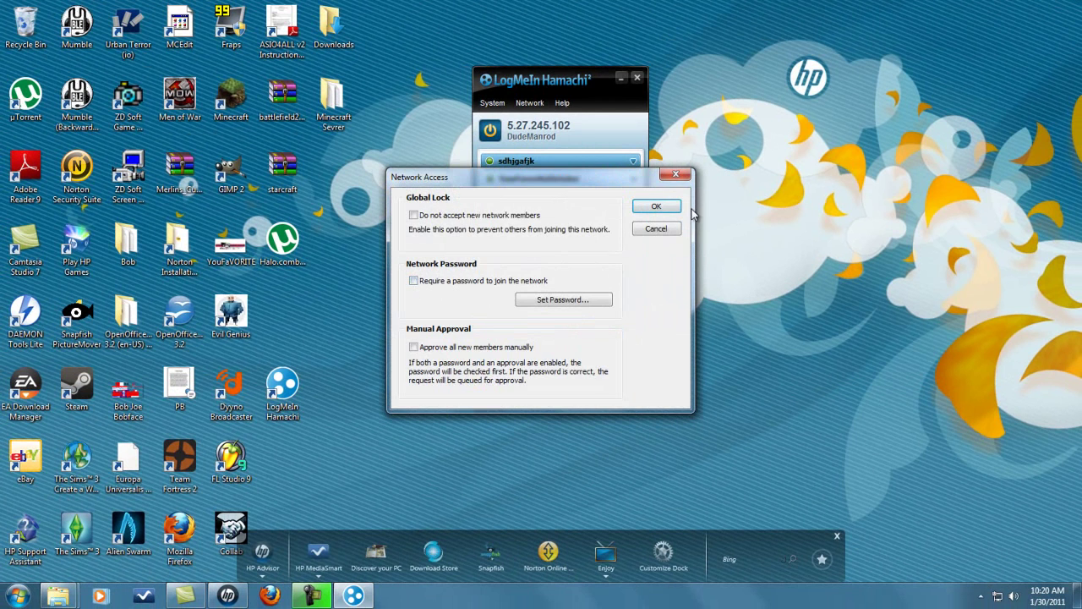
pyautogui.click(657, 229)
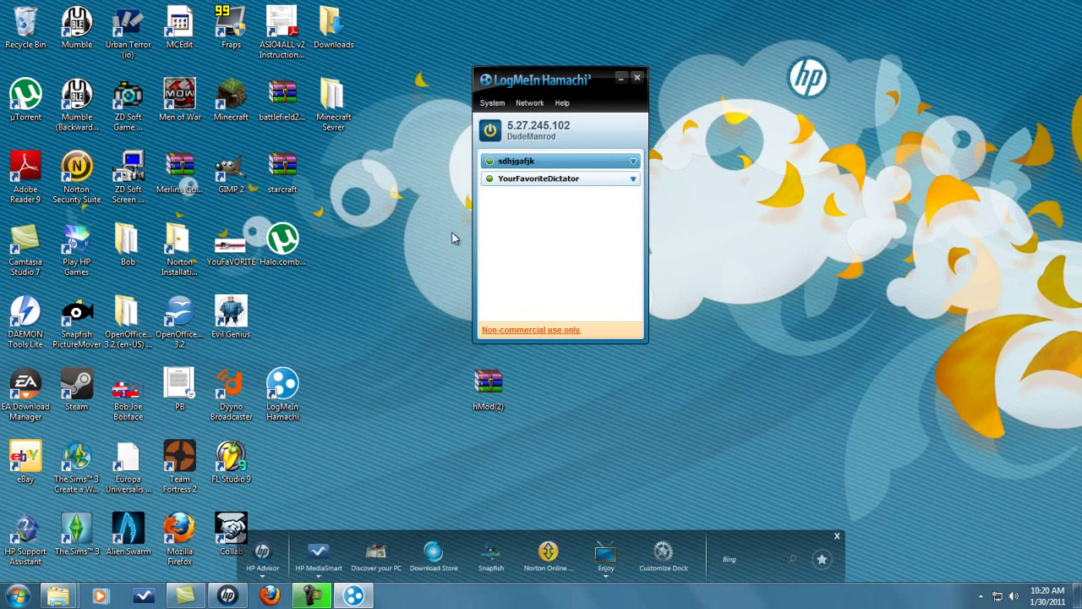
pyautogui.click(527, 180)
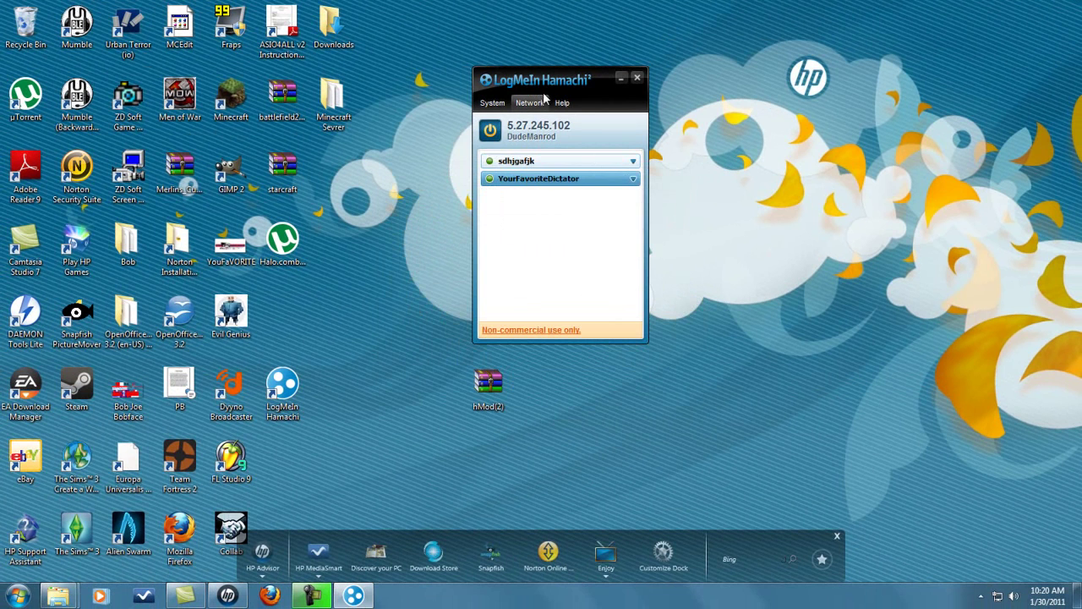
pyautogui.moveTo(544, 99); pyautogui.dragTo(668, 85)
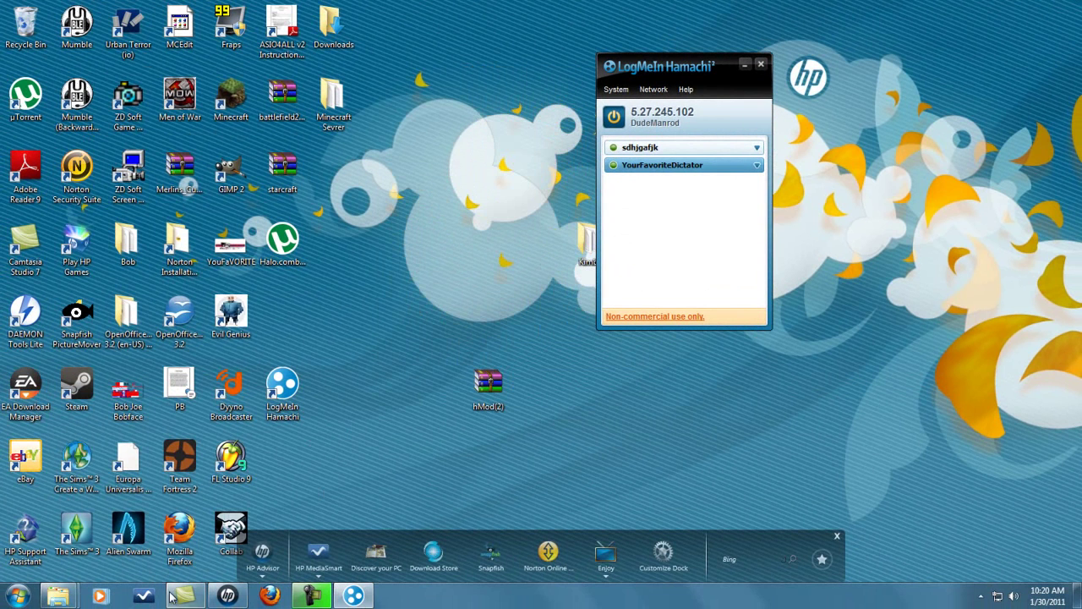
# - Start minecraft_server from Kimbo and open server.properties, whose server-ip is still empty
pyautogui.doubleClick(334, 103)
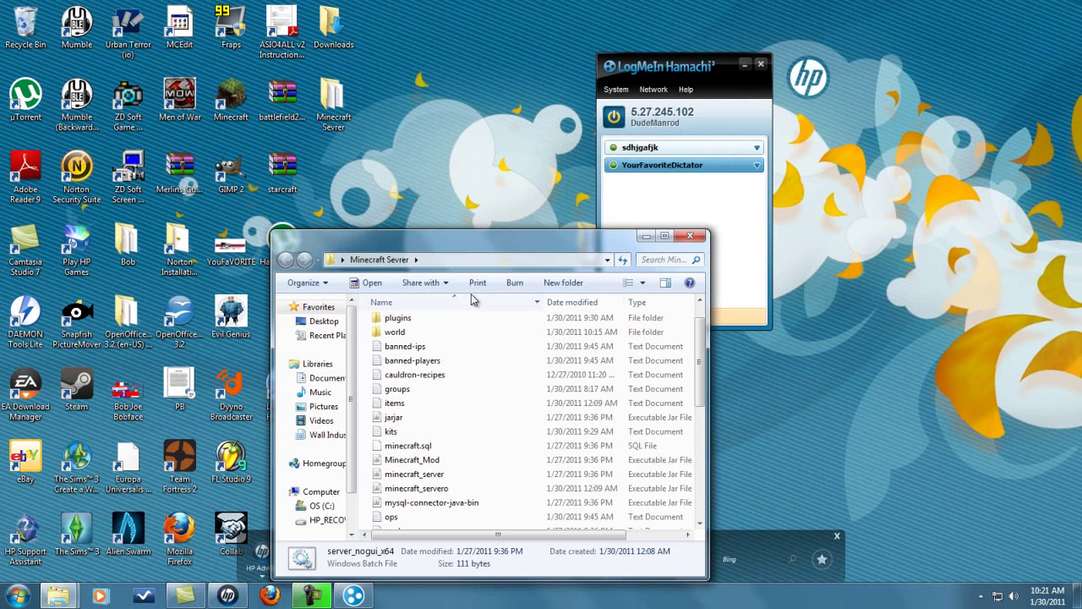
pyautogui.click(690, 235)
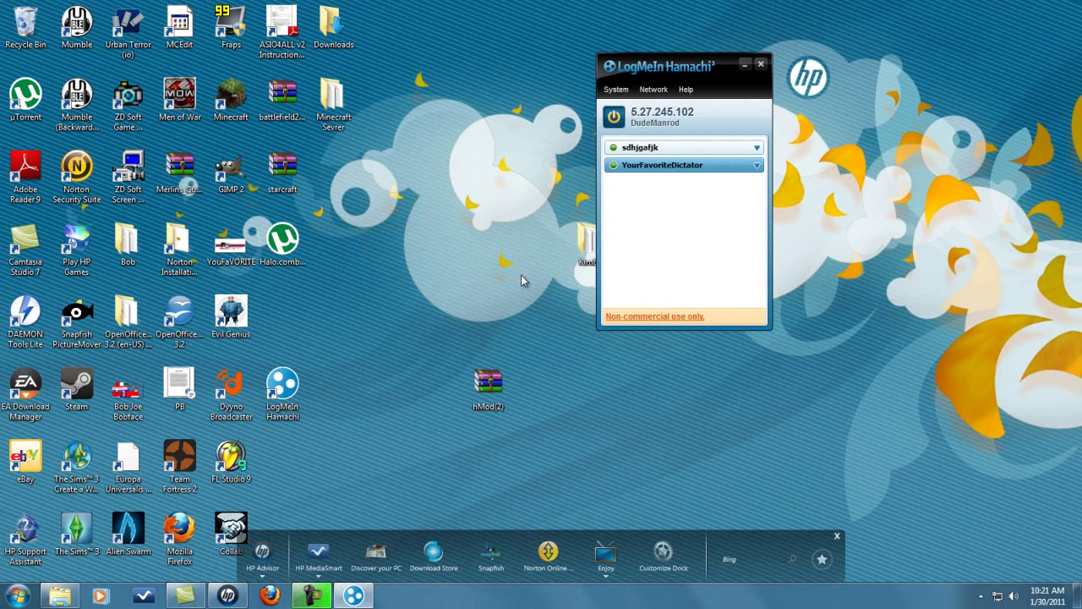
pyautogui.moveTo(668, 73); pyautogui.dragTo(734, 67)
pyautogui.doubleClick(587, 244)
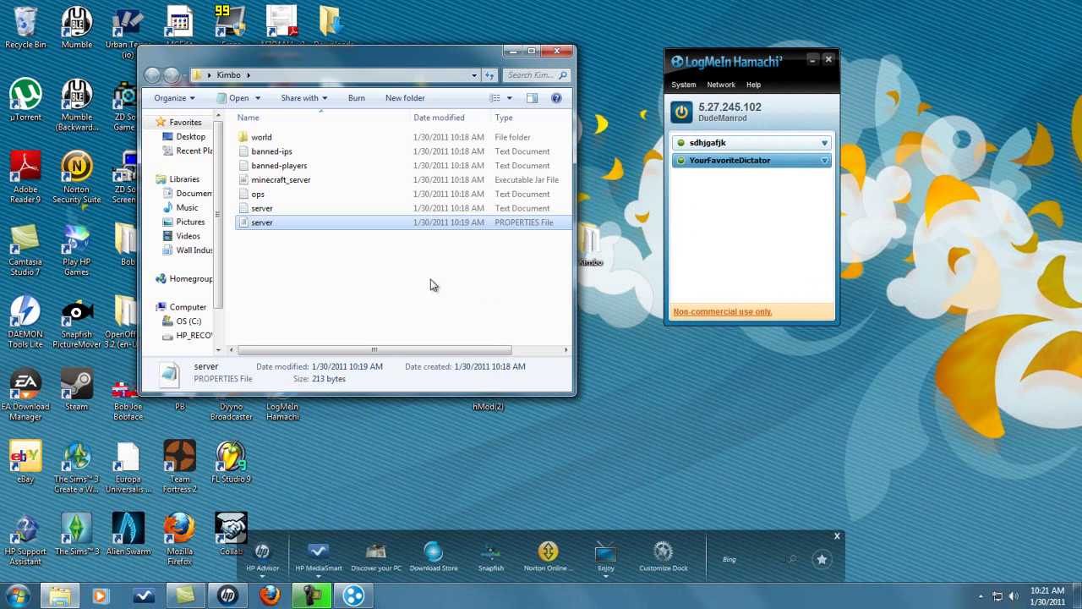
pyautogui.doubleClick(328, 180)
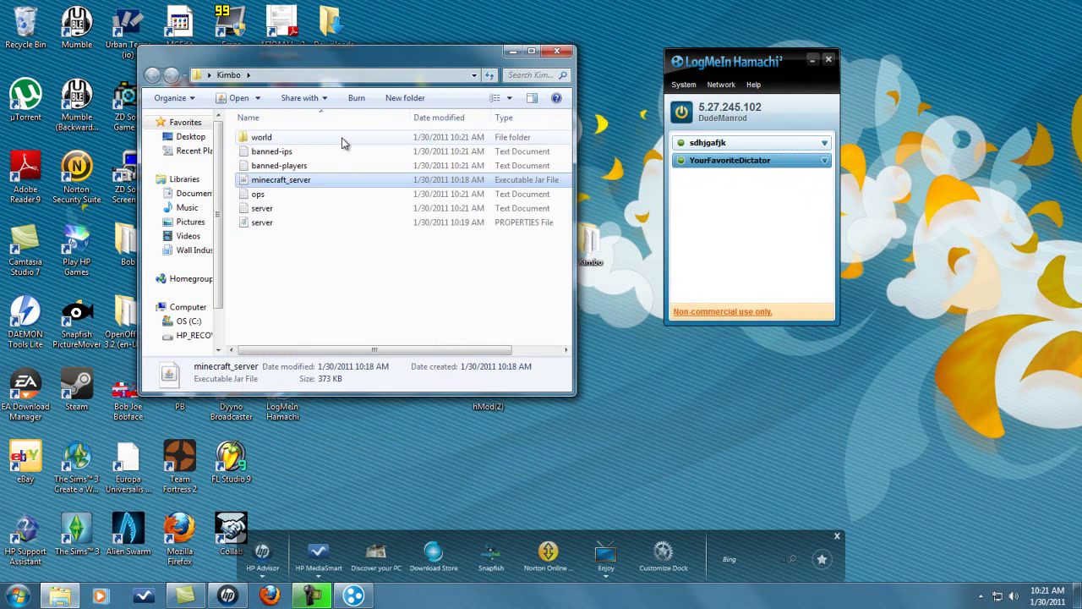
pyautogui.doubleClick(319, 223)
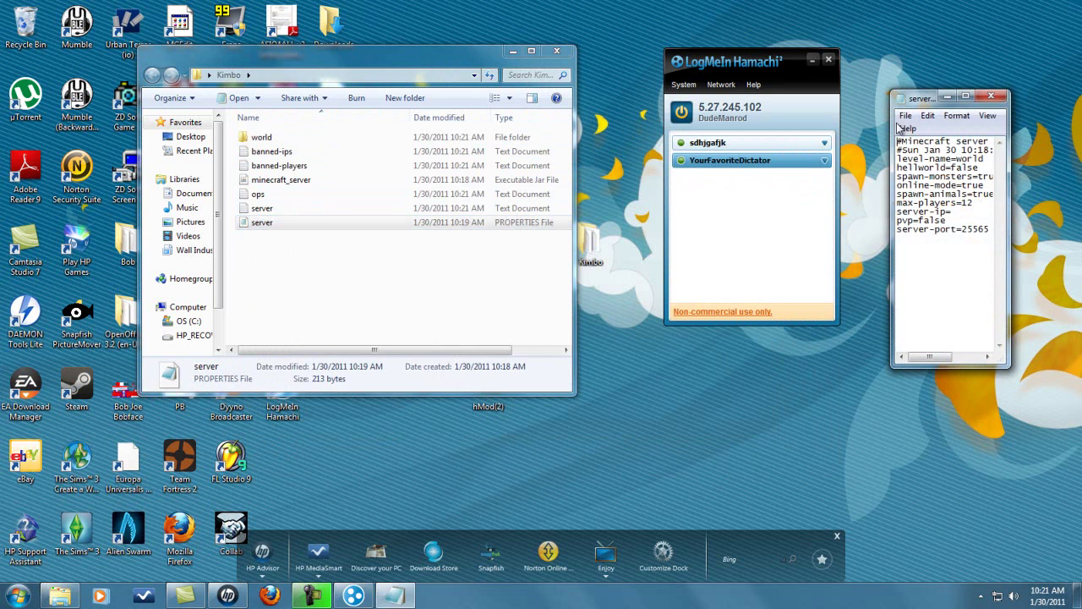
pyautogui.moveTo(977, 103); pyautogui.dragTo(408, 100)
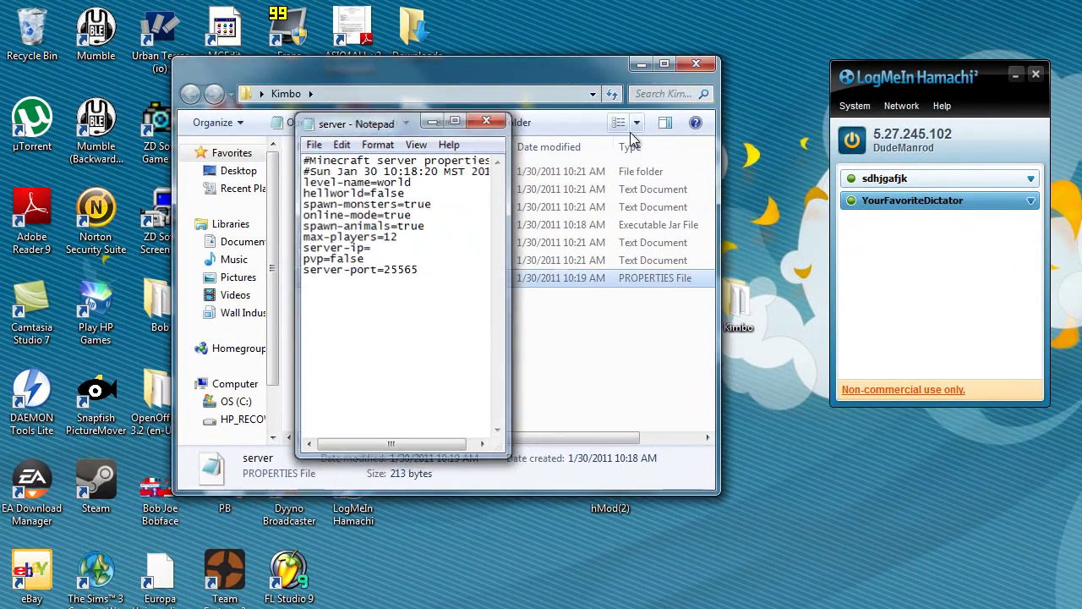
pyautogui.click(484, 117)
pyautogui.click(690, 63)
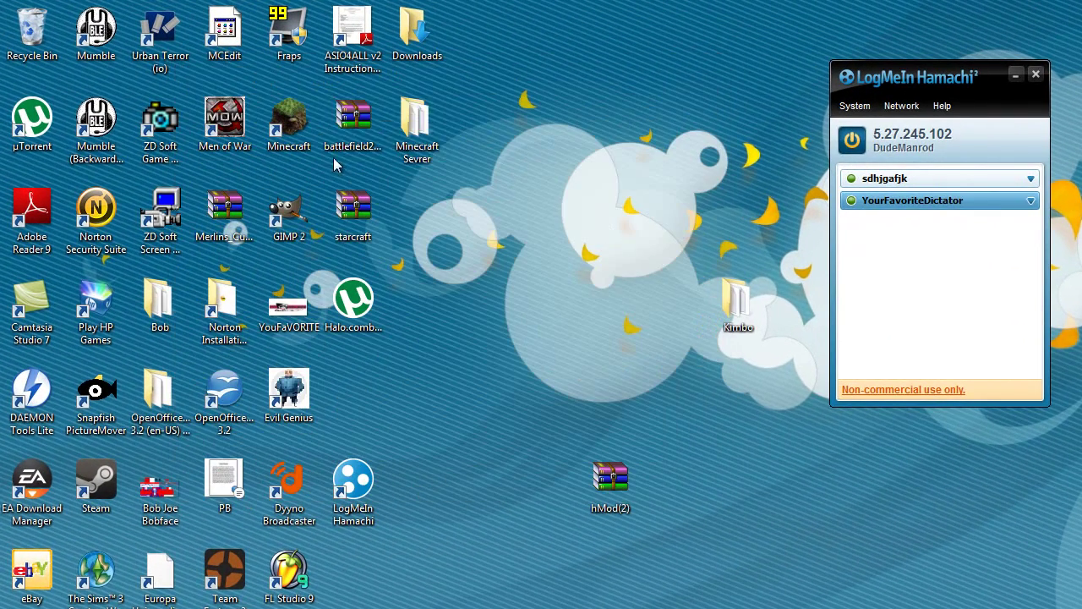
pyautogui.doubleClick(417, 152)
pyautogui.scroll(-7, 390, 287)
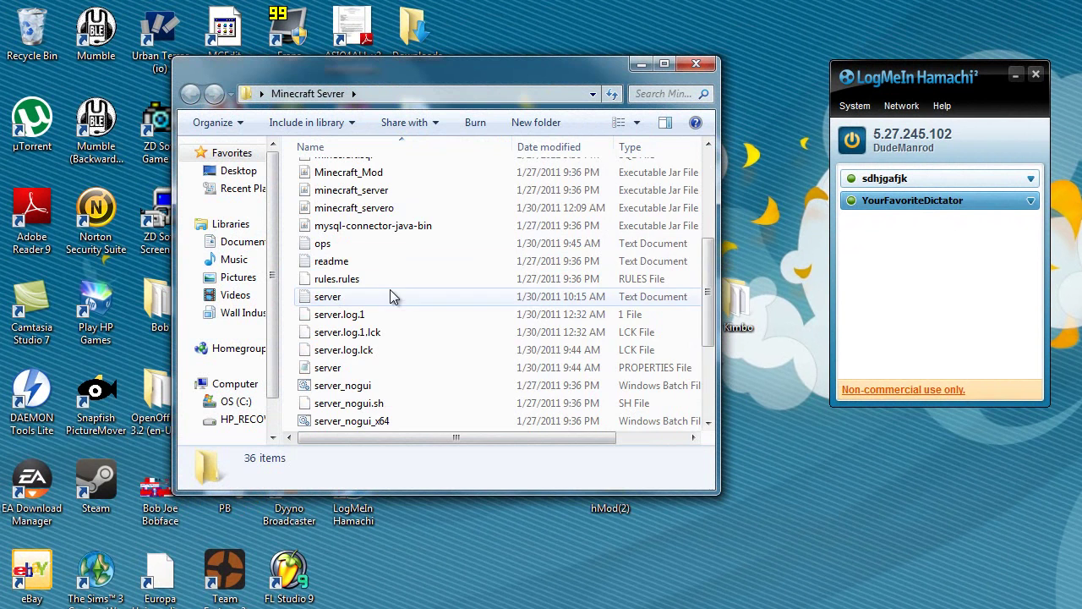
pyautogui.scroll(5, 392, 286)
pyautogui.rightClick(393, 342)
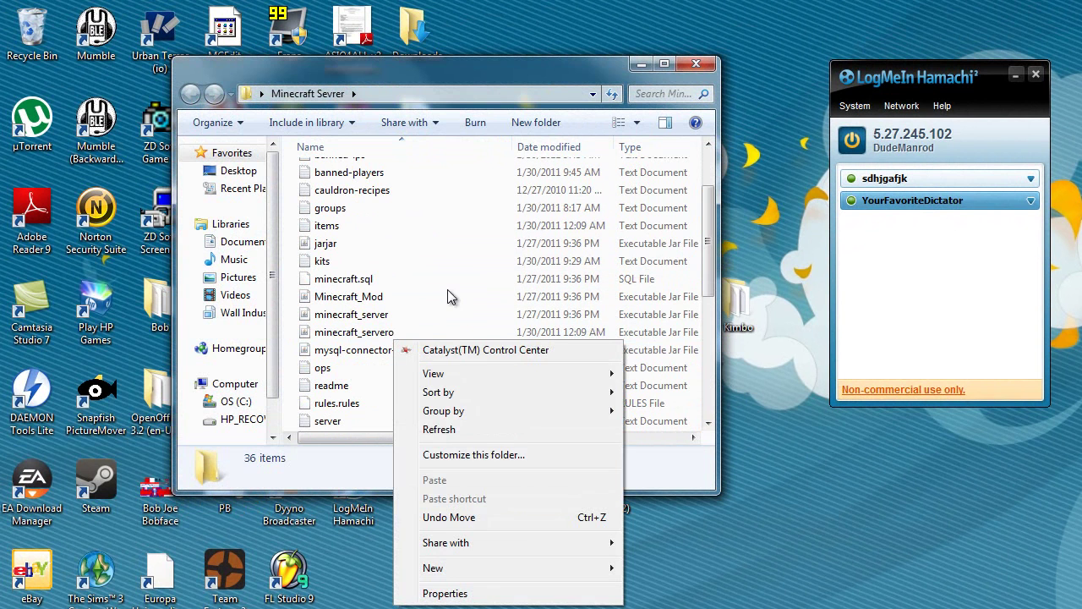
pyautogui.click(485, 72)
pyautogui.scroll(1, 415, 329)
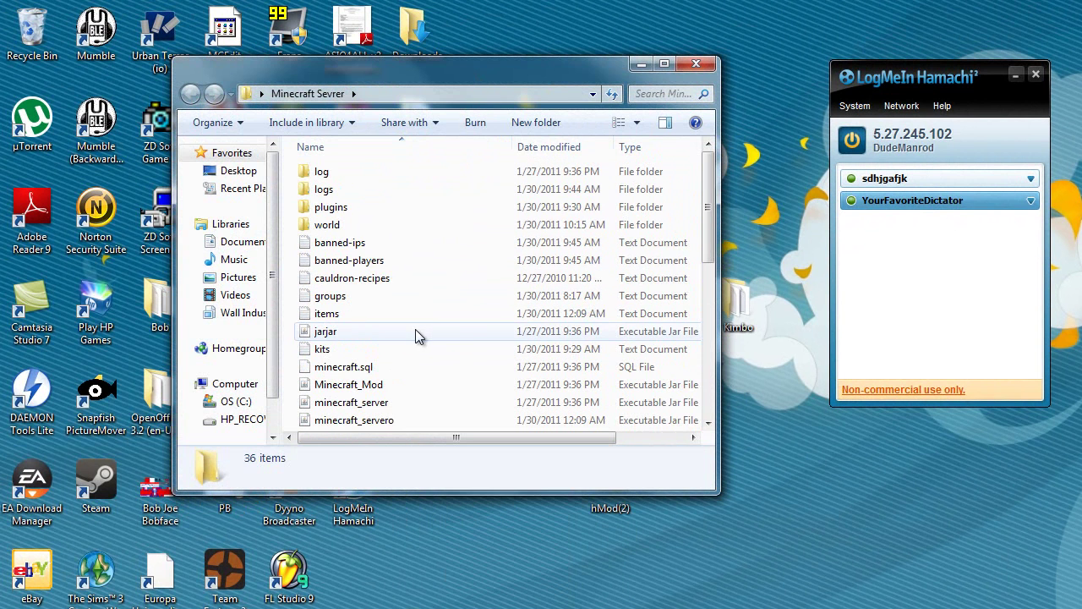
pyautogui.scroll(-2, 433, 282)
pyautogui.scroll(-5, 470, 279)
pyautogui.scroll(7, 465, 296)
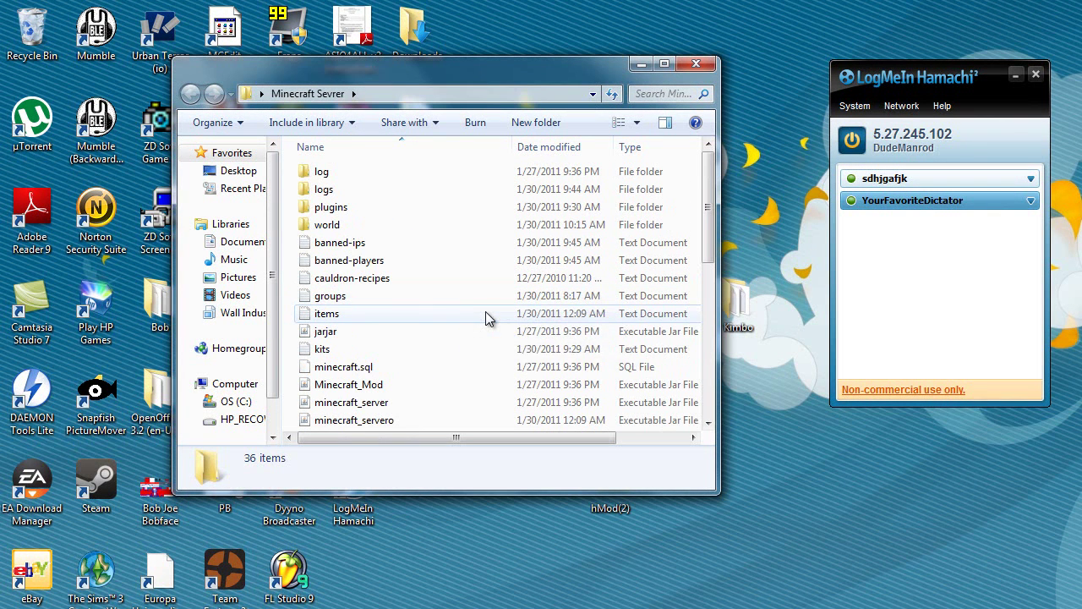
pyautogui.scroll(-3, 476, 311)
pyautogui.scroll(4, 490, 274)
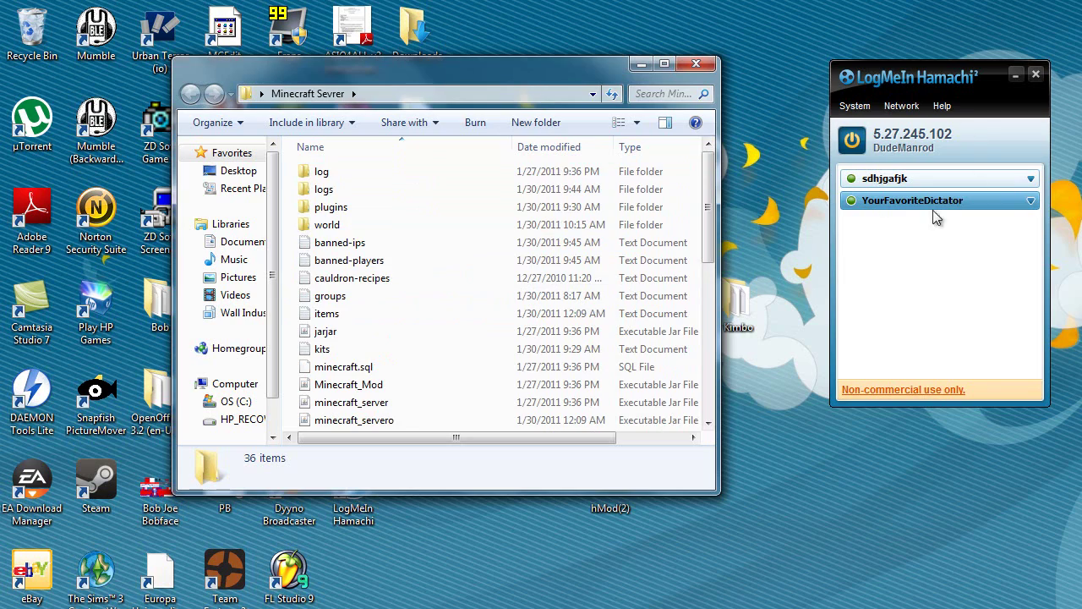
pyautogui.scroll(-2, 447, 364)
pyautogui.scroll(-2, 446, 356)
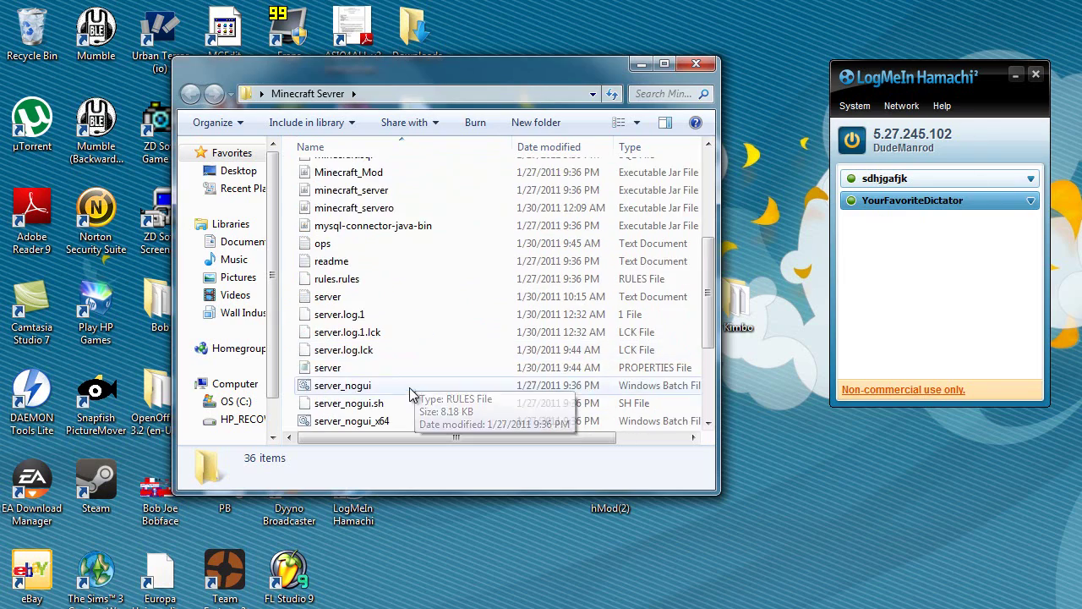
pyautogui.doubleClick(385, 369)
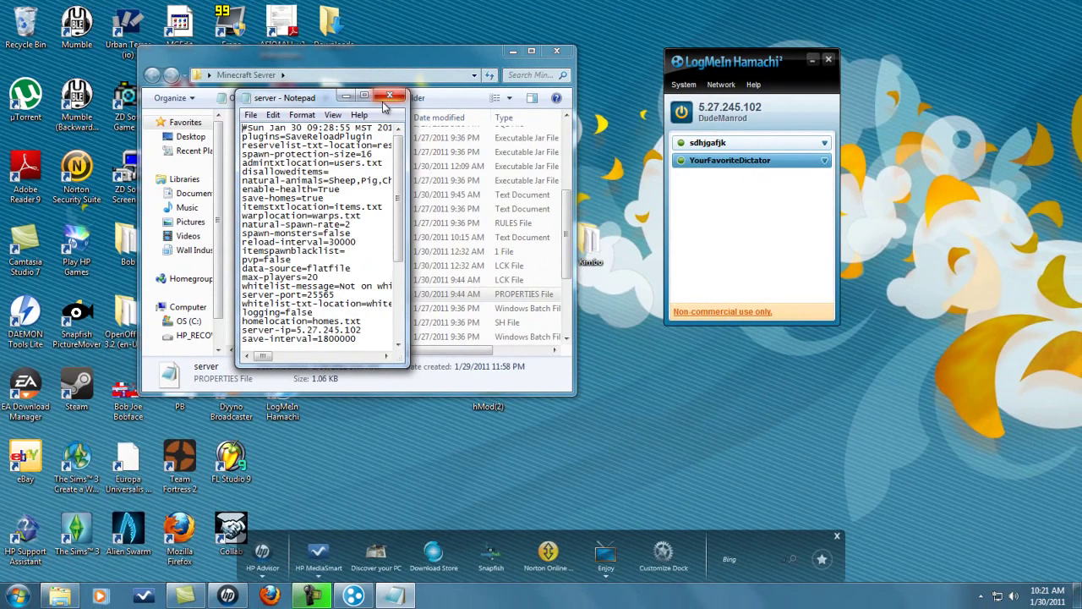
pyautogui.click(414, 111)
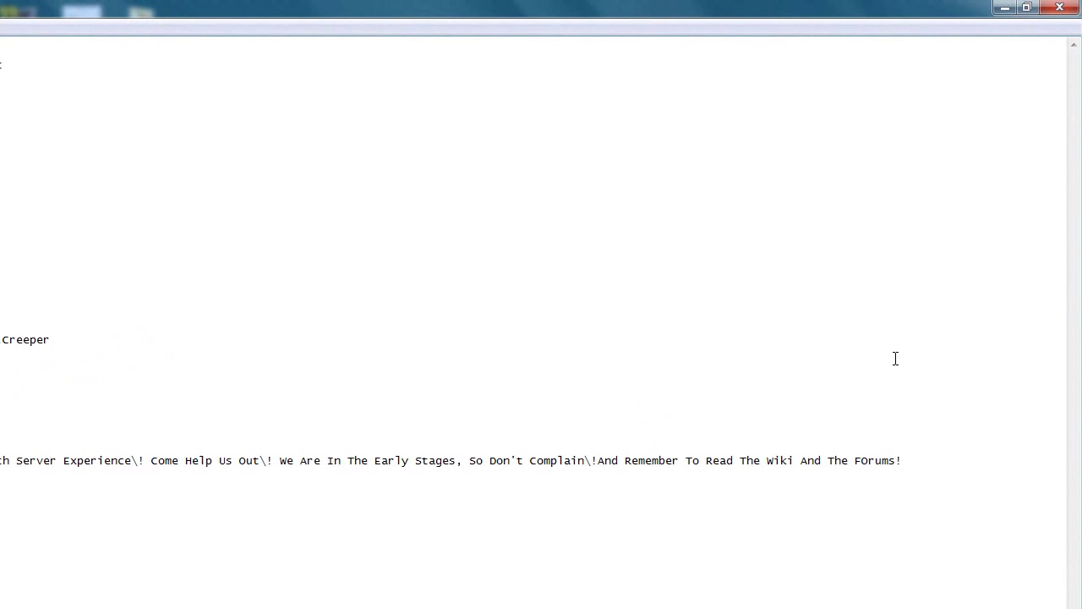
pyautogui.click(1057, 8)
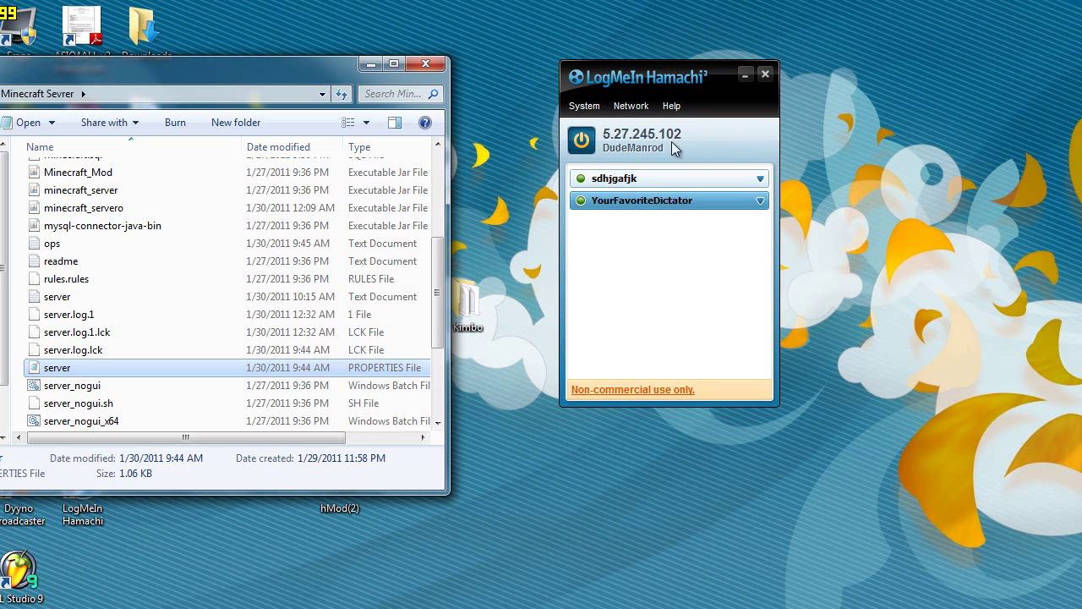
pyautogui.click(379, 61)
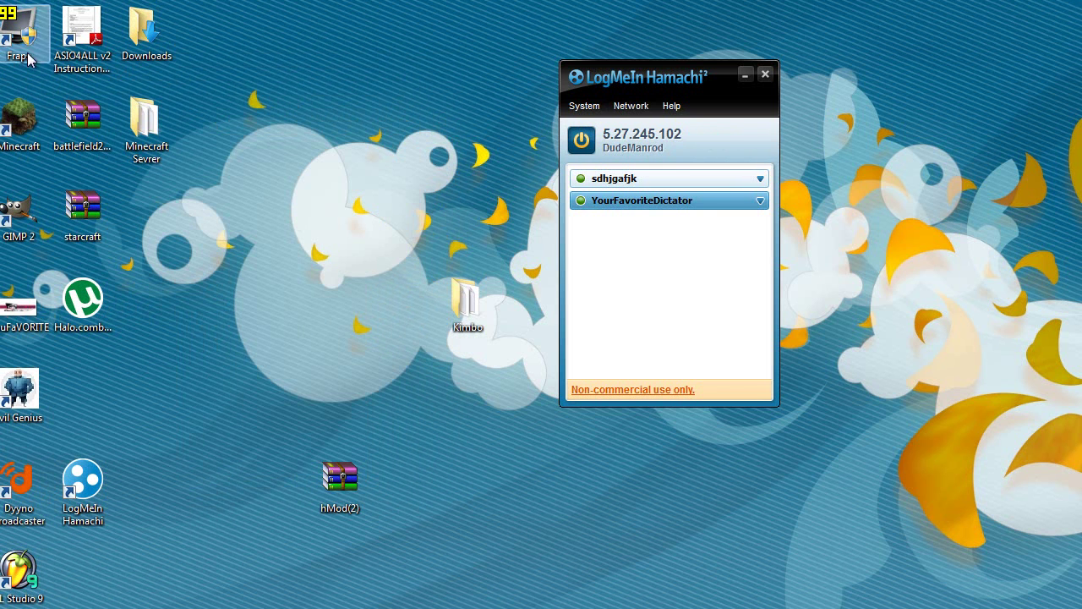
pyautogui.doubleClick(146, 32)
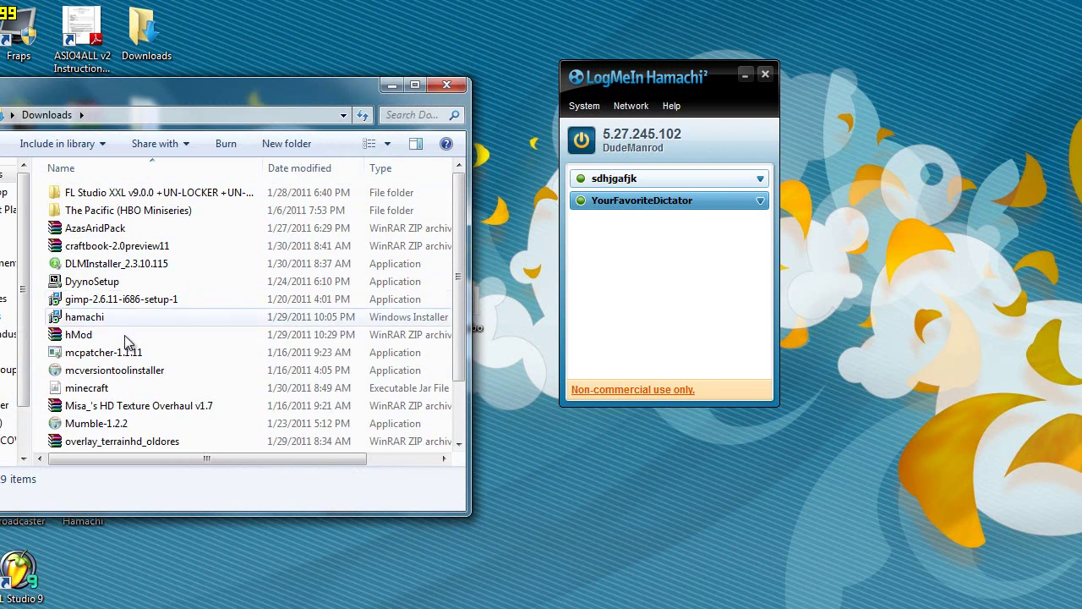
pyautogui.doubleClick(154, 387)
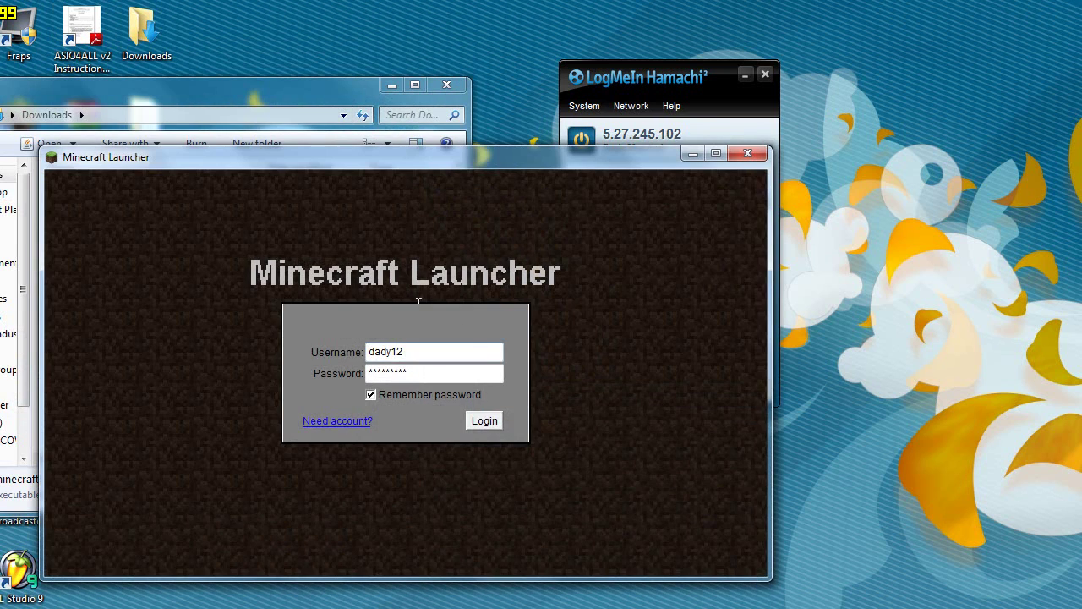
pyautogui.click(493, 423)
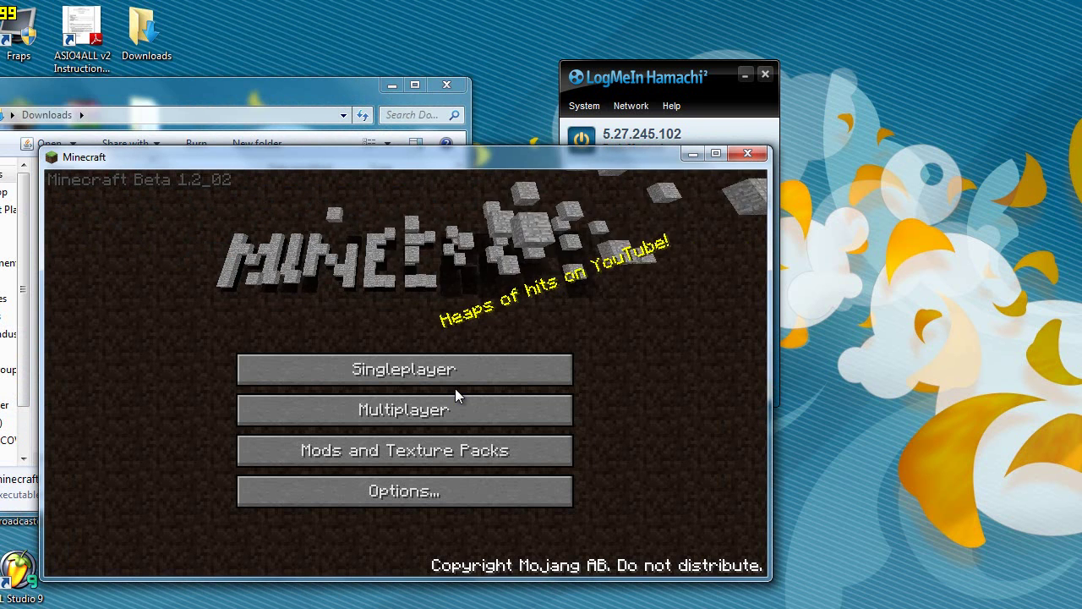
pyautogui.click(448, 410)
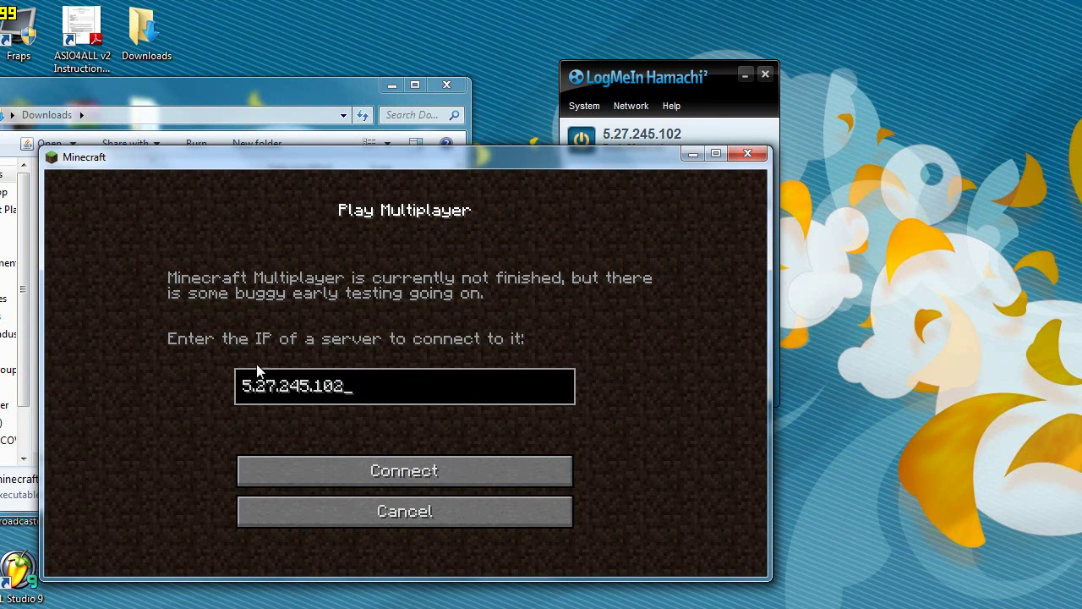
pyautogui.click(470, 462)
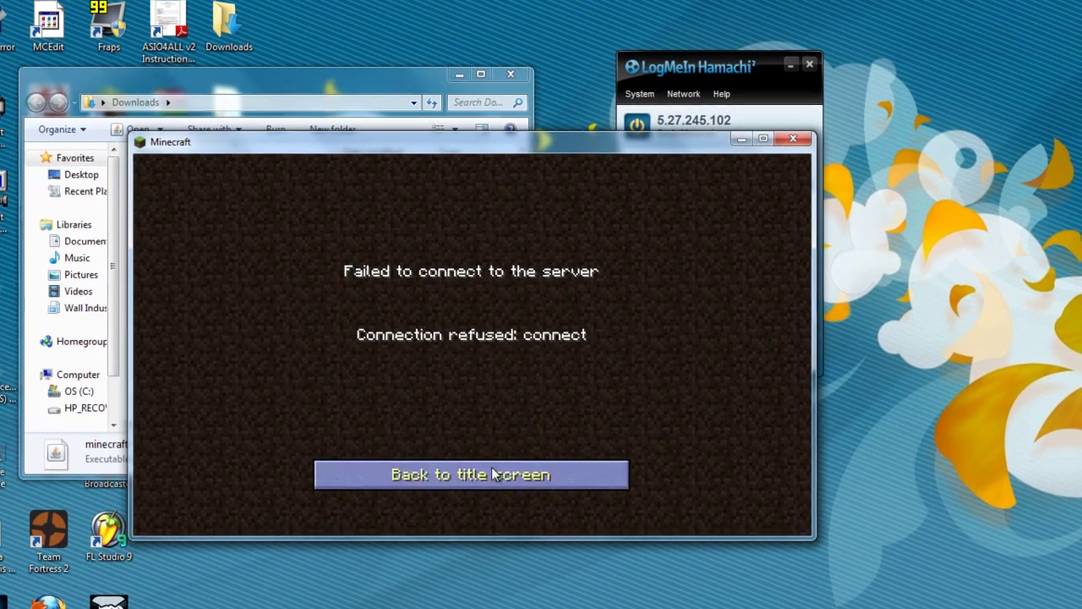
pyautogui.click(415, 510)
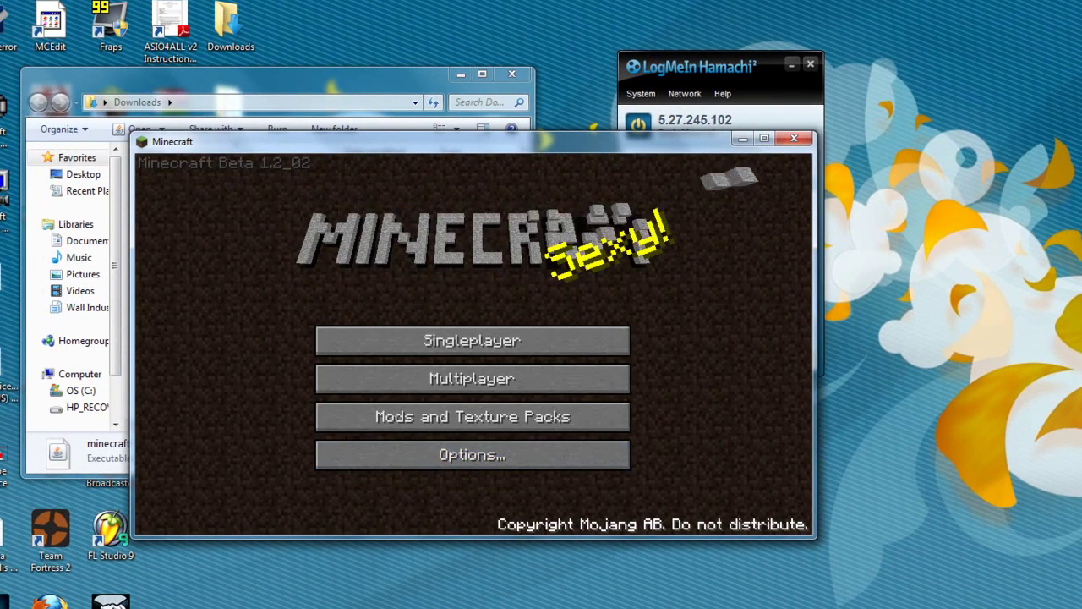
pyautogui.click(794, 138)
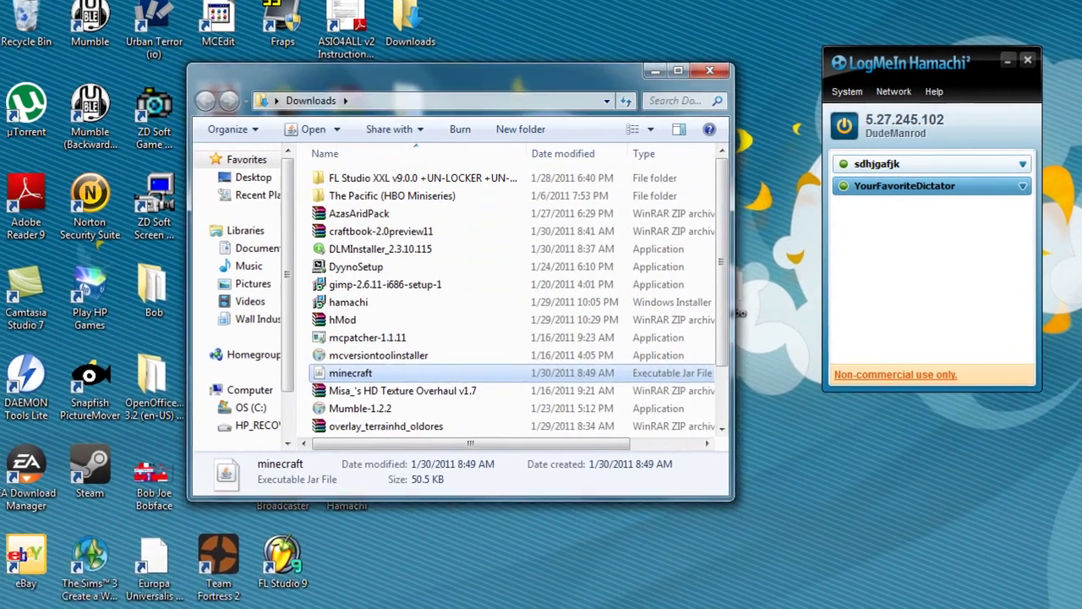
pyautogui.moveTo(59, 575)
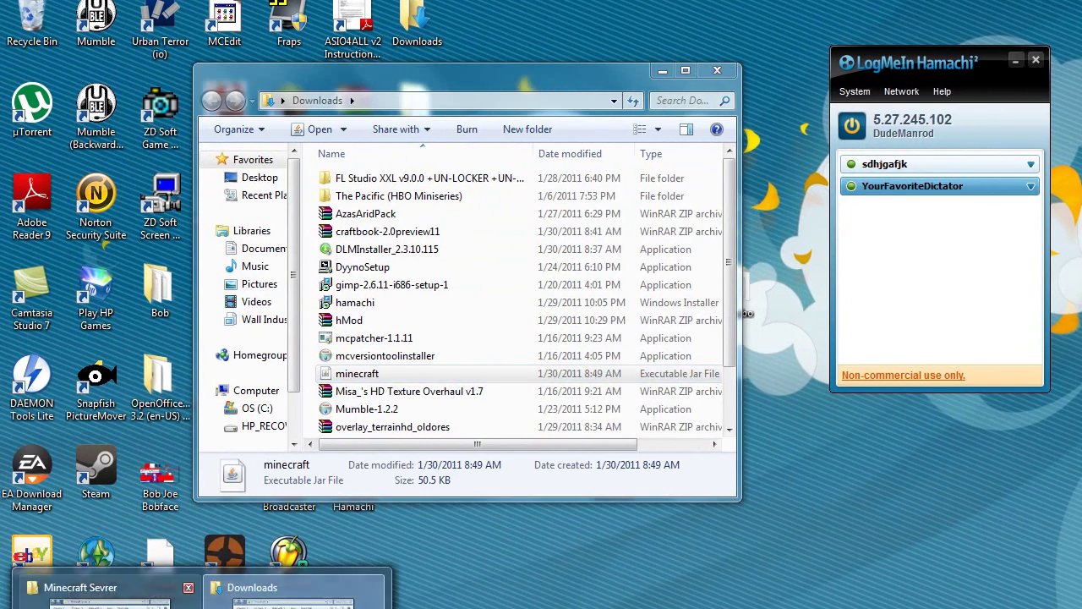
pyautogui.click(108, 597)
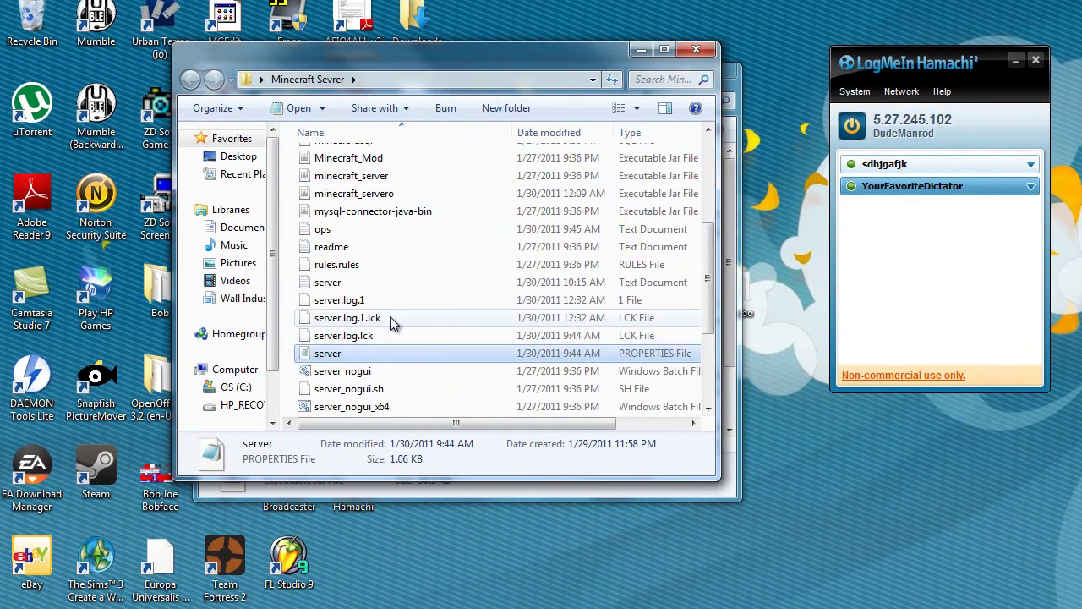
pyautogui.scroll(-1, 423, 328)
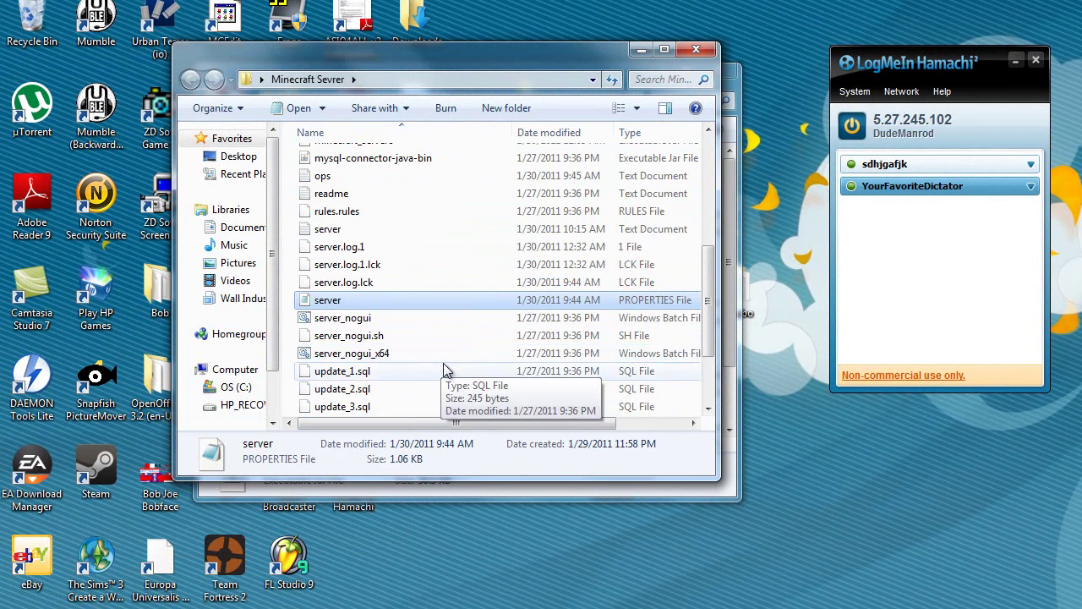
pyautogui.doubleClick(378, 359)
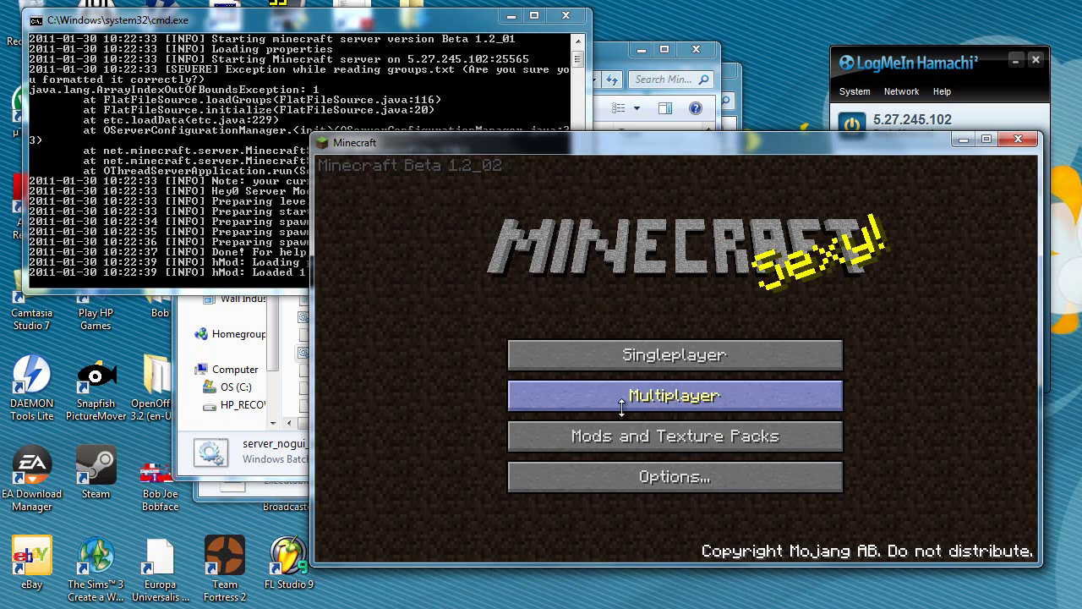
# - Join the running 5.27.245.102 server via Multiplayer and walk around the stone plaza
pyautogui.click(674, 395)
pyautogui.click(719, 456)
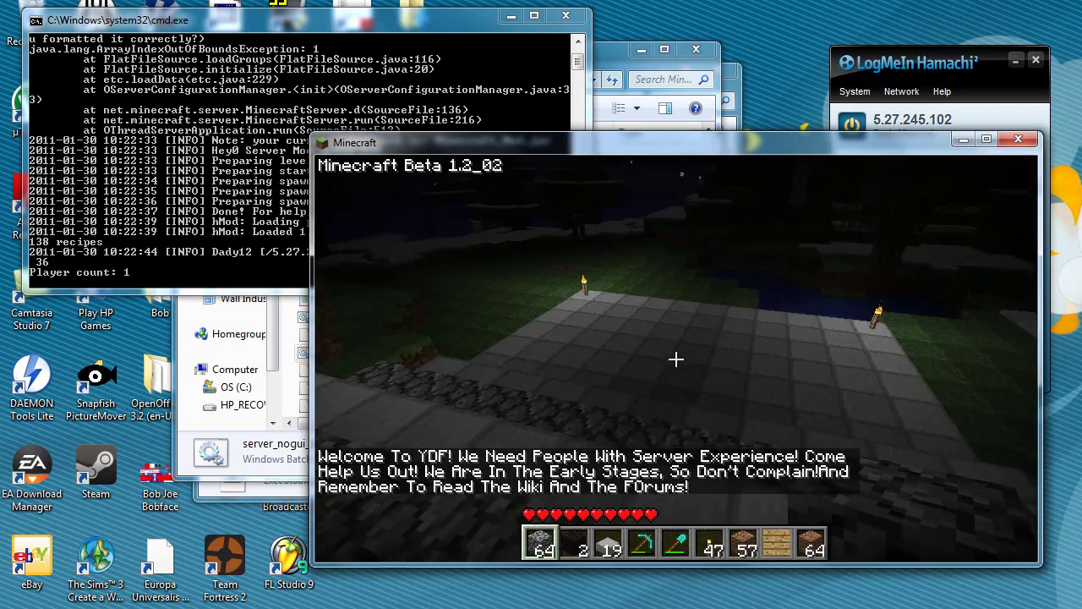
pyautogui.press('w')
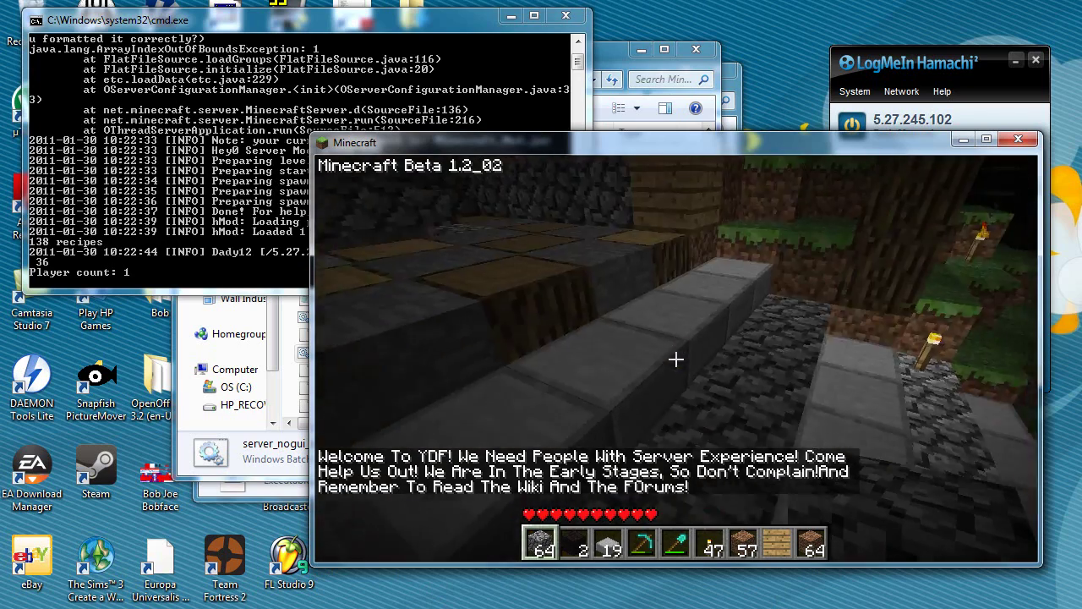
pyautogui.press('w')
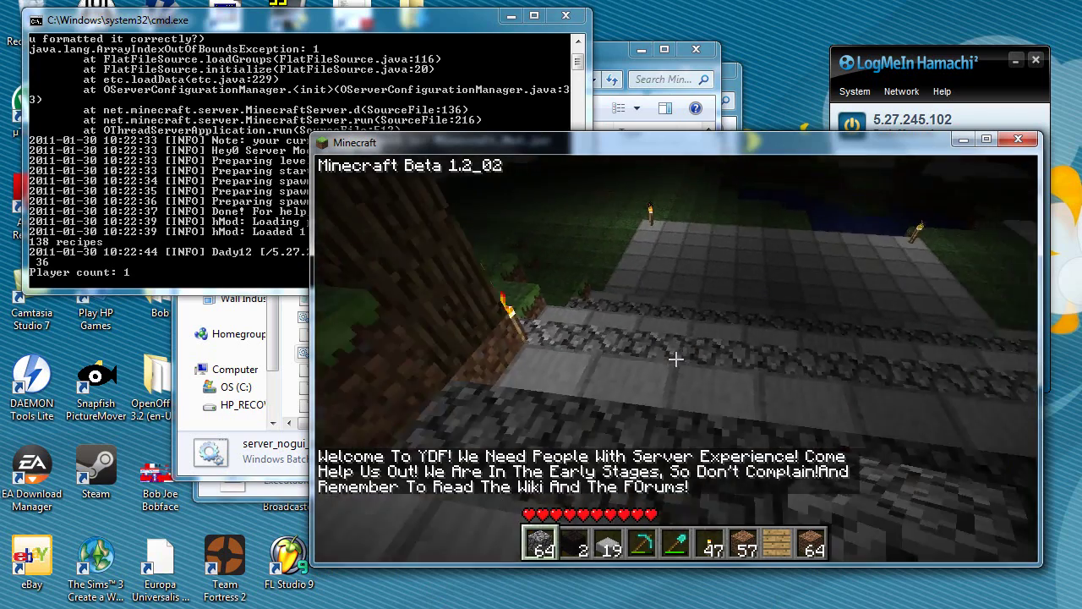
# - Disconnect, then close Minecraft, the server console and the Minecraft Server folder
pyautogui.press('Escape')
pyautogui.click(679, 361)
pyautogui.click(1010, 141)
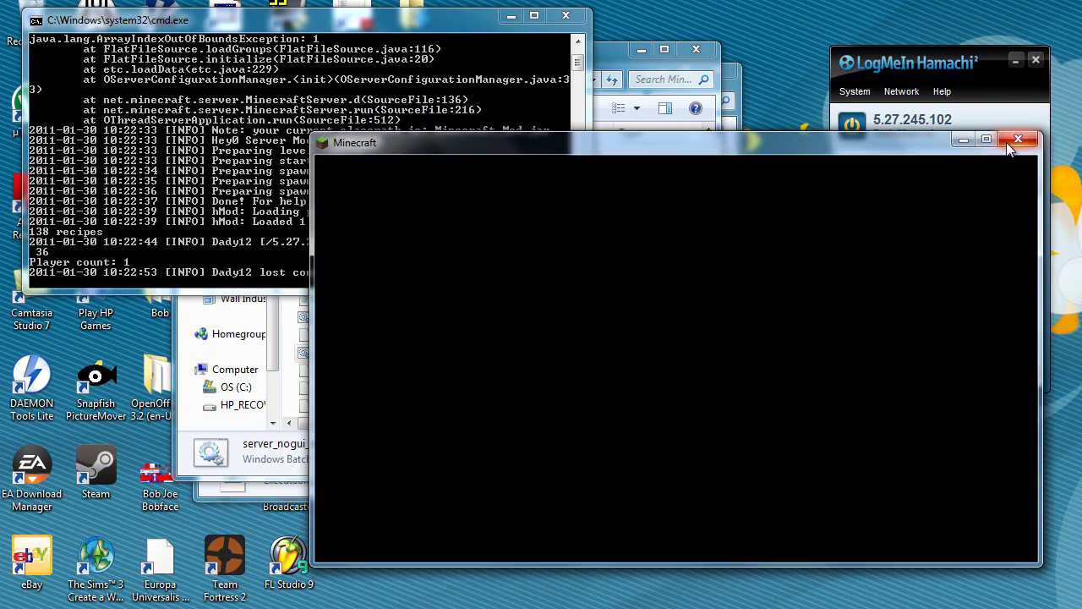
pyautogui.click(565, 17)
pyautogui.click(696, 49)
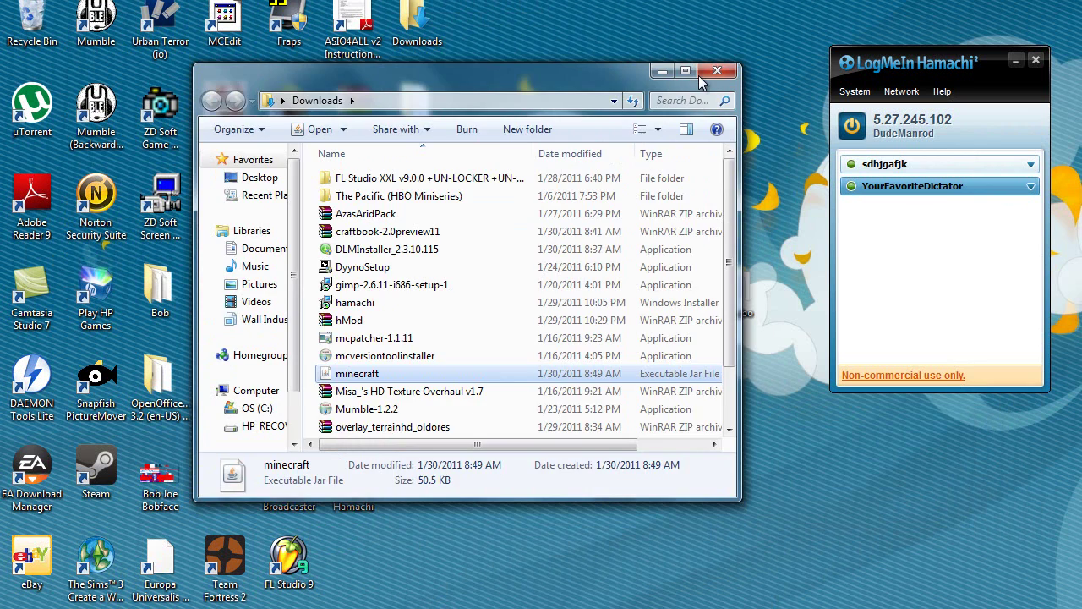
pyautogui.click(702, 87)
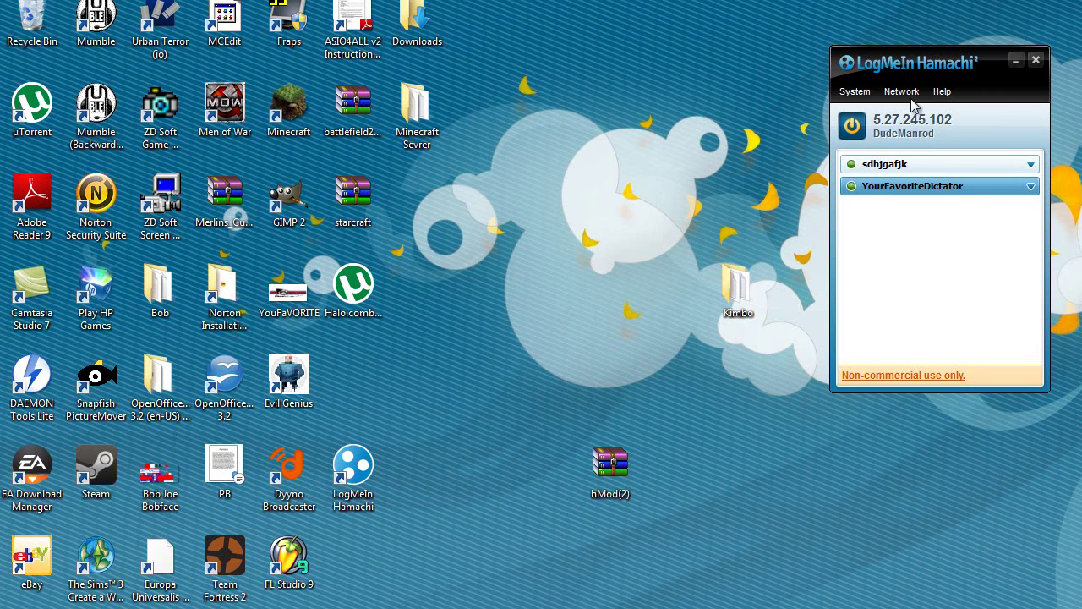
pyautogui.click(898, 91)
pyautogui.click(911, 135)
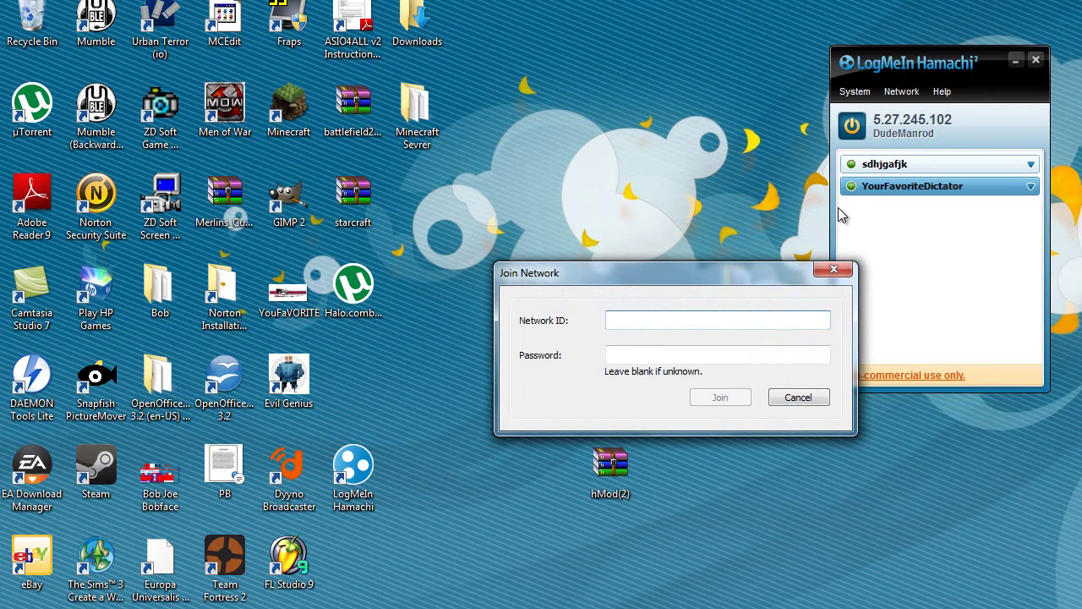
pyautogui.write('you')
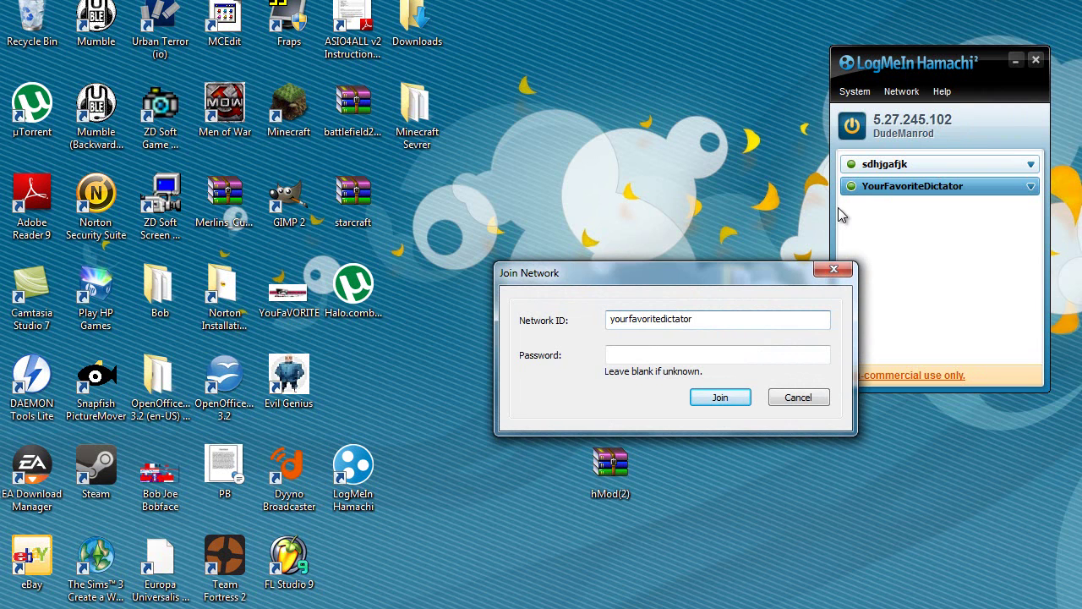
pyautogui.write('rfavoritedictator')
pyautogui.press('Tab')
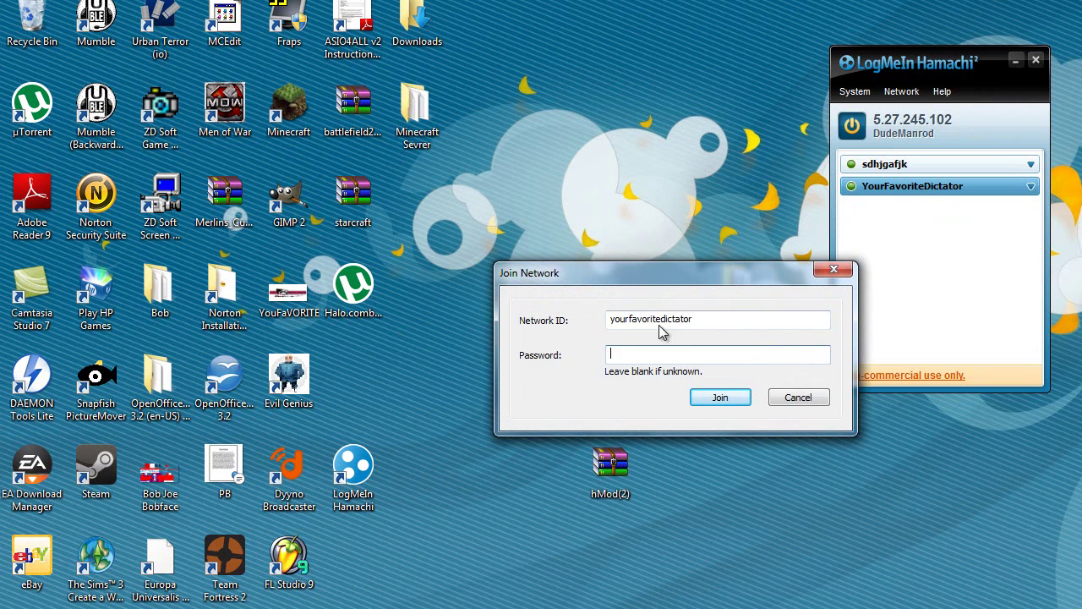
pyautogui.click(718, 396)
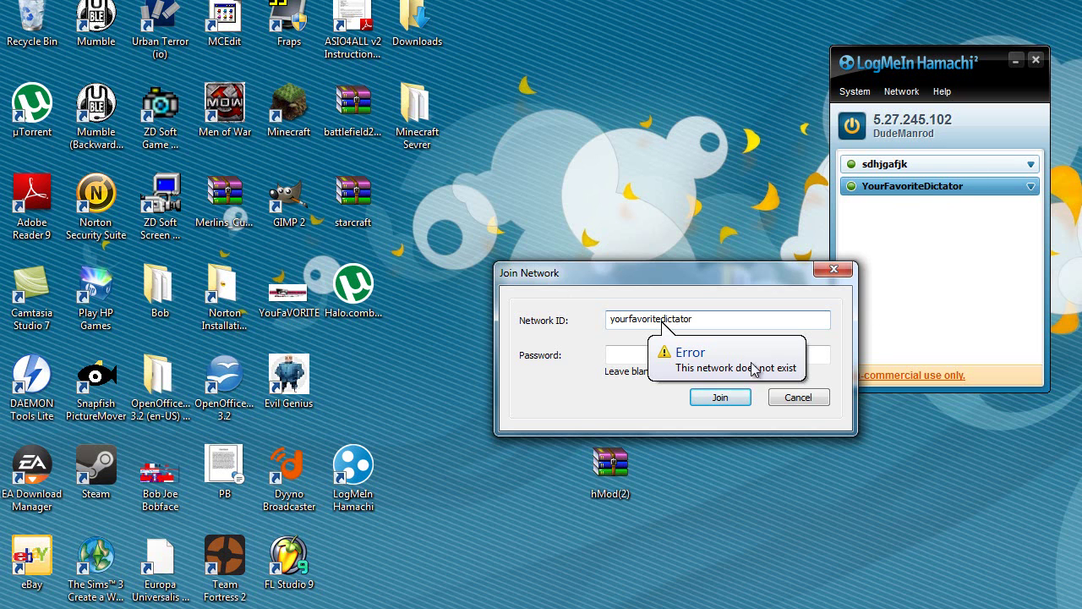
pyautogui.doubleClick(708, 321)
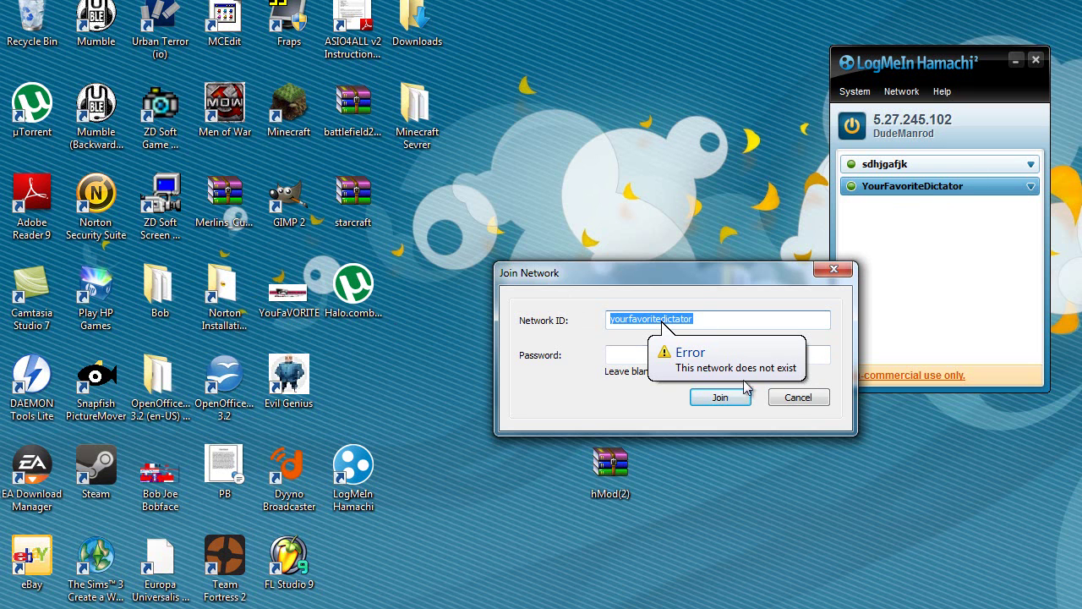
pyautogui.press('BackSpace')
pyautogui.click(797, 406)
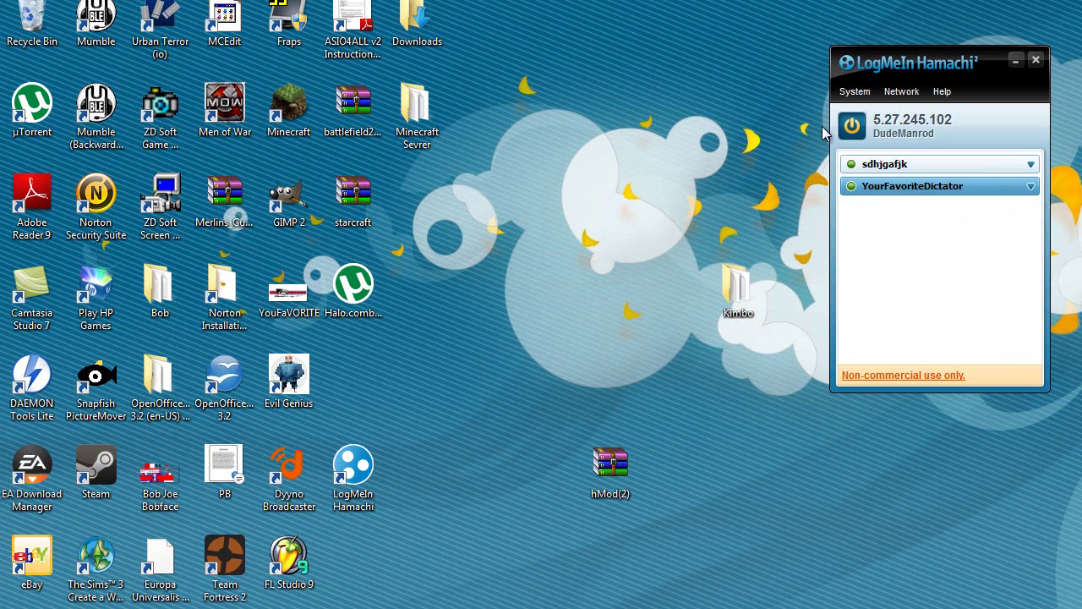
pyautogui.moveTo(883, 199)
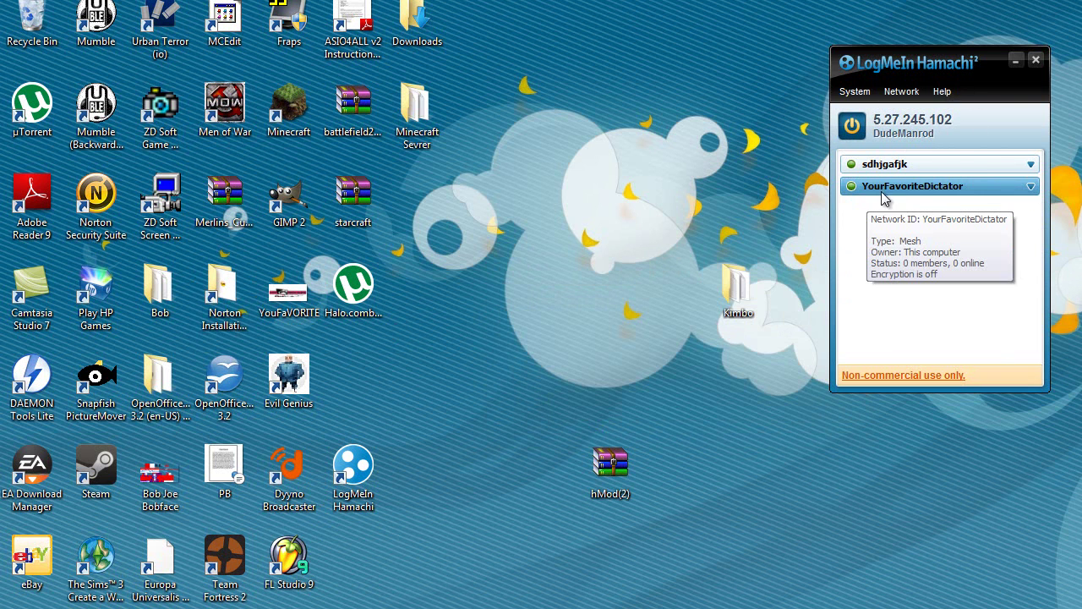